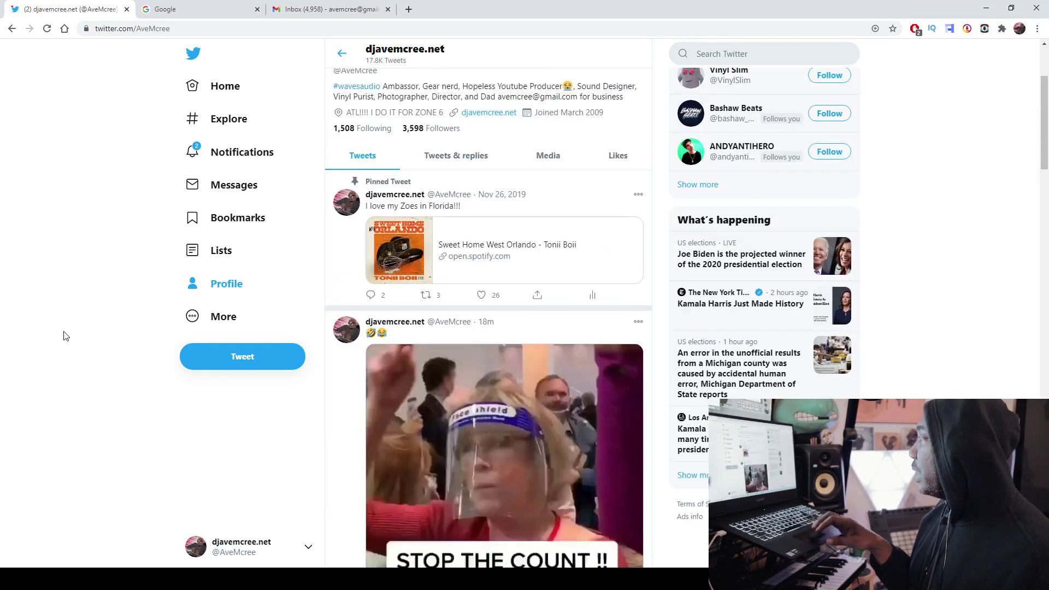
- Scroll the profile timeline to the recent meme video tweet and open it on its own page
scroll(64, 334, "down", 2)
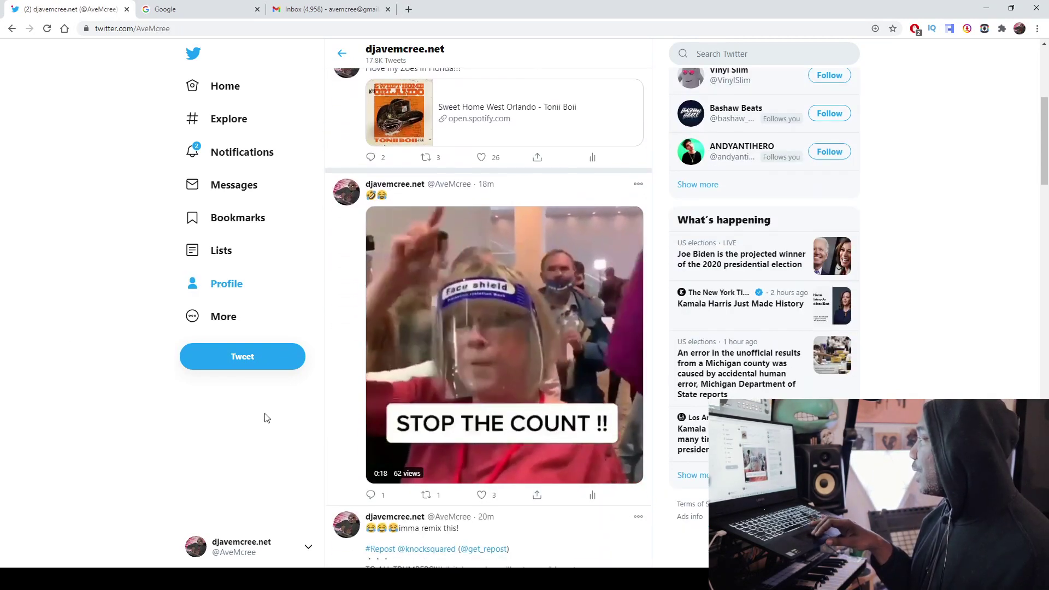
scroll(43, 388, "down", 2)
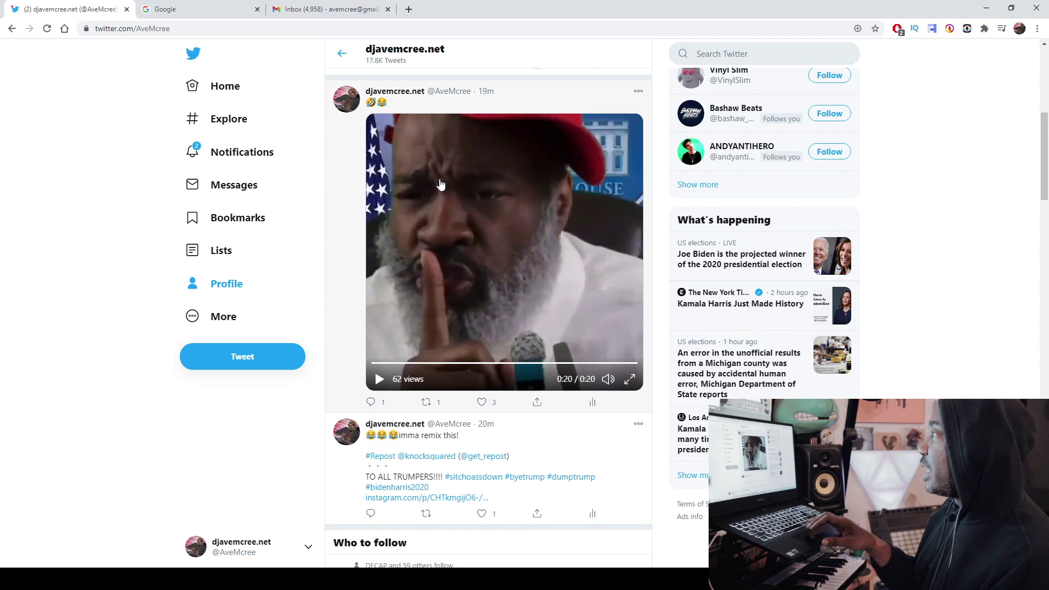
scroll(2, 204, "up", 2)
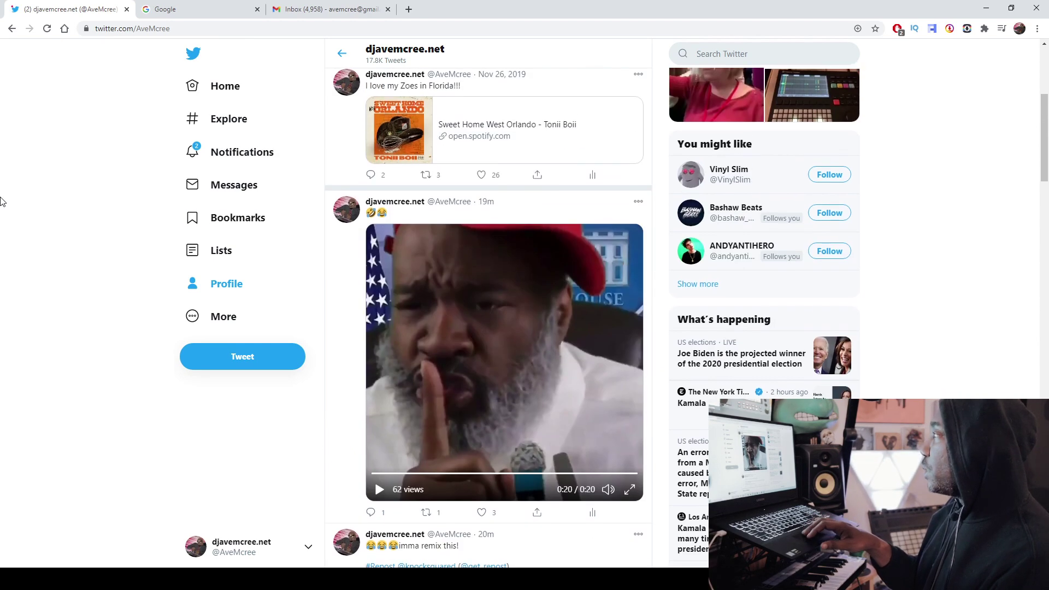
left_click(563, 205)
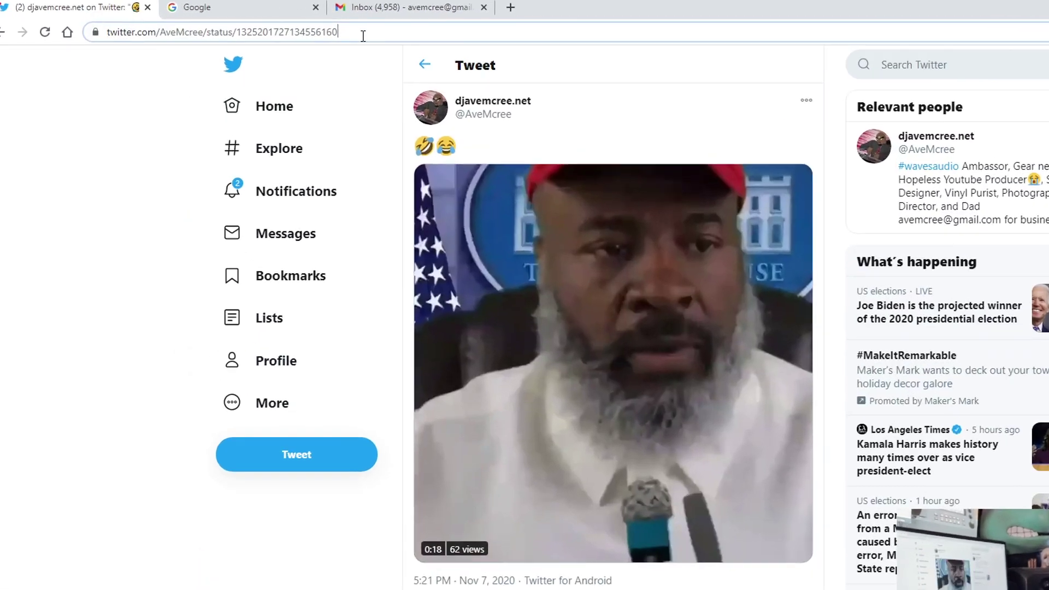
- Copy the video tweet's web address from the browser address bar
left_click(294, 31)
right_click(293, 31)
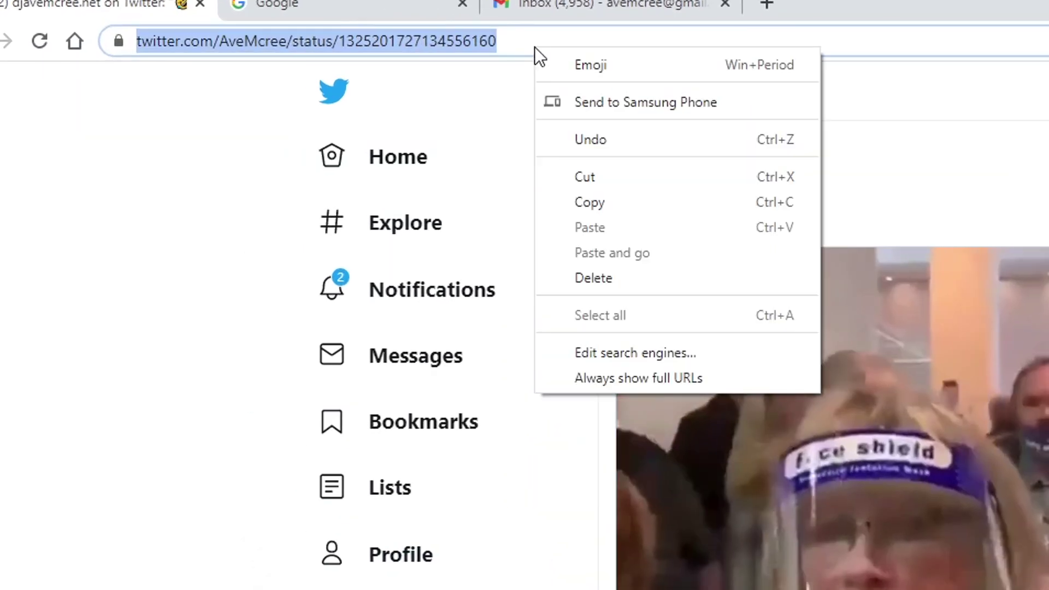
left_click(647, 202)
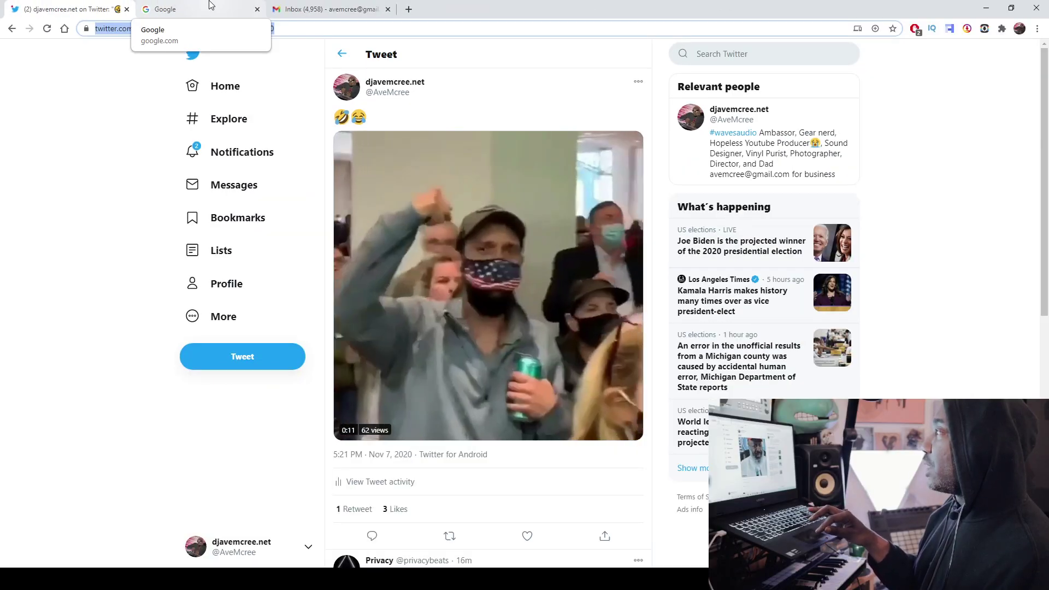
- Search Google for a Twitter downloader and open twittervideodownloader.com
left_click(396, 16)
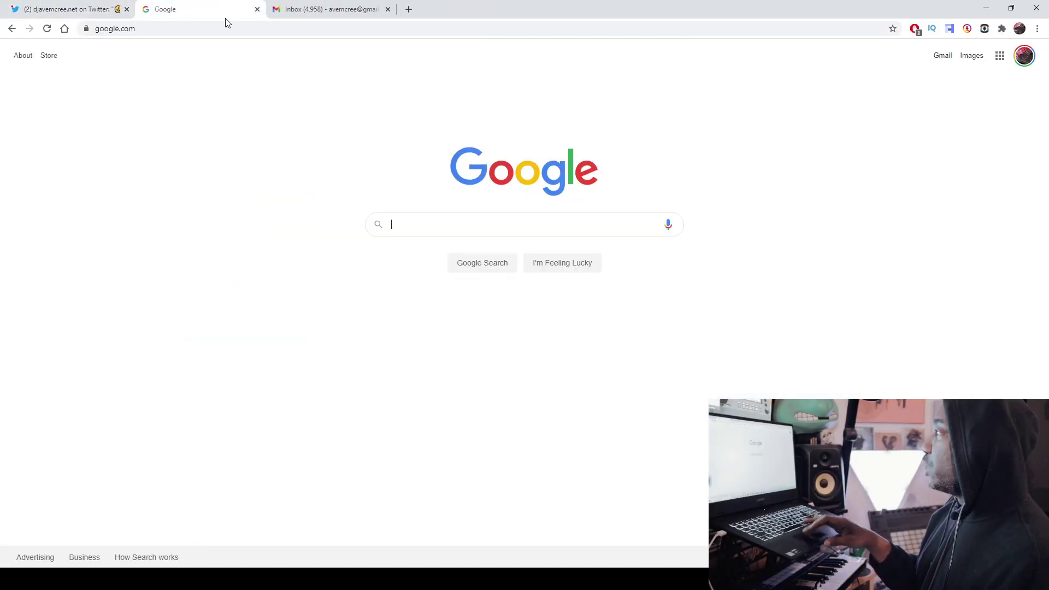
type("twitt")
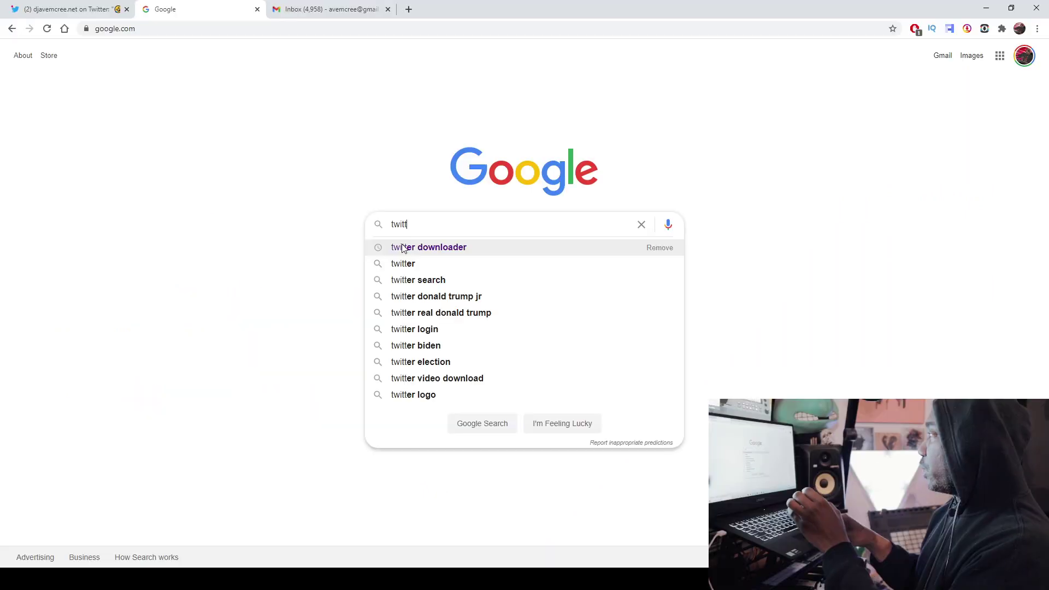
left_click(158, 152)
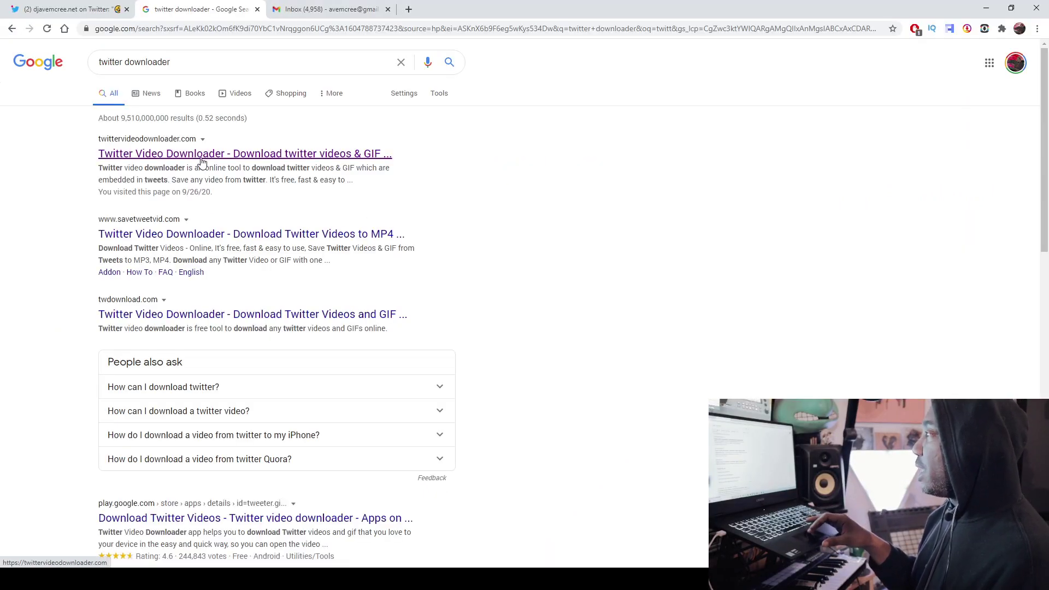
left_click(202, 155)
- Paste the copied tweet link and fetch its mp4 download options
left_click(416, 161)
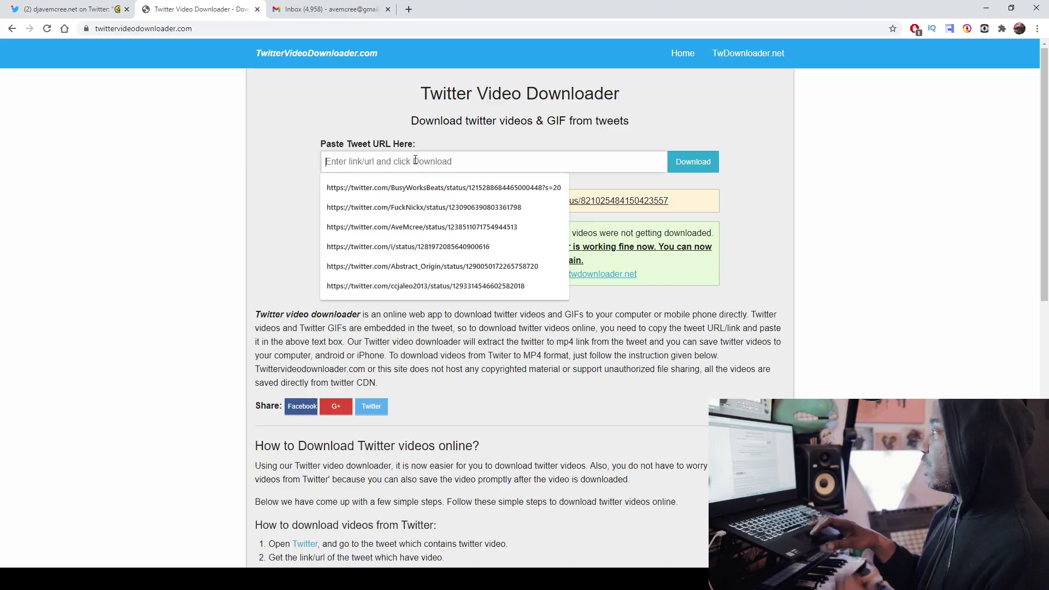
key("ctrl+v")
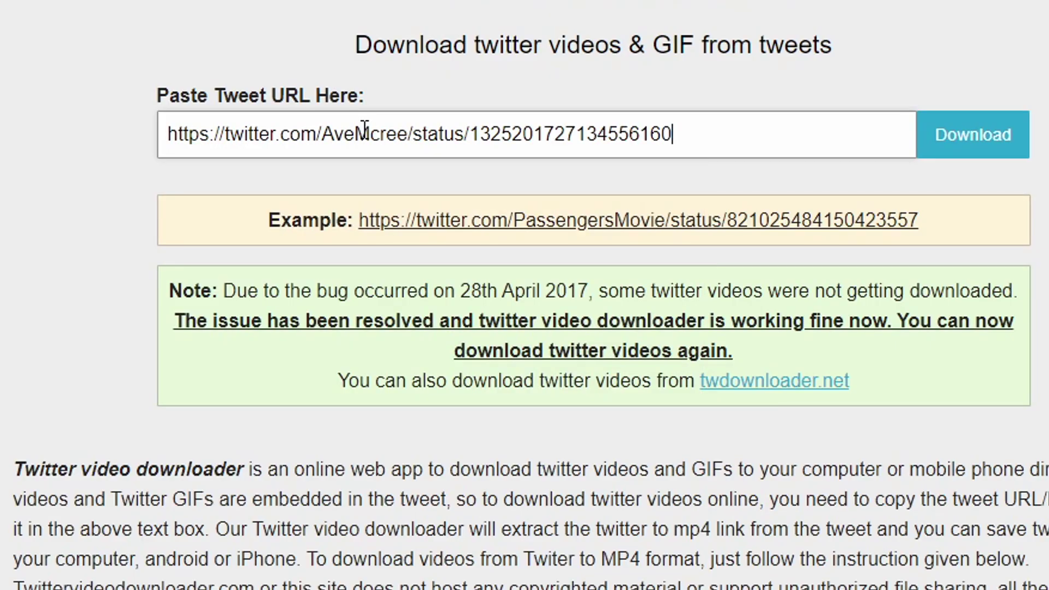
left_click(994, 137)
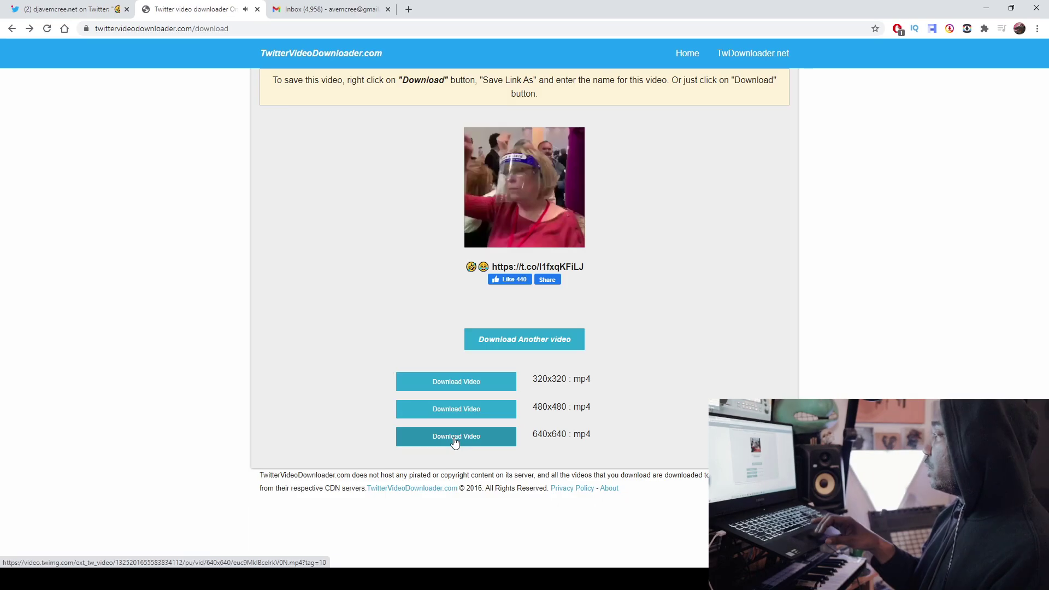
- Save the 640x640 mp4 to the Desktop as 'stop that count'
right_click(455, 437)
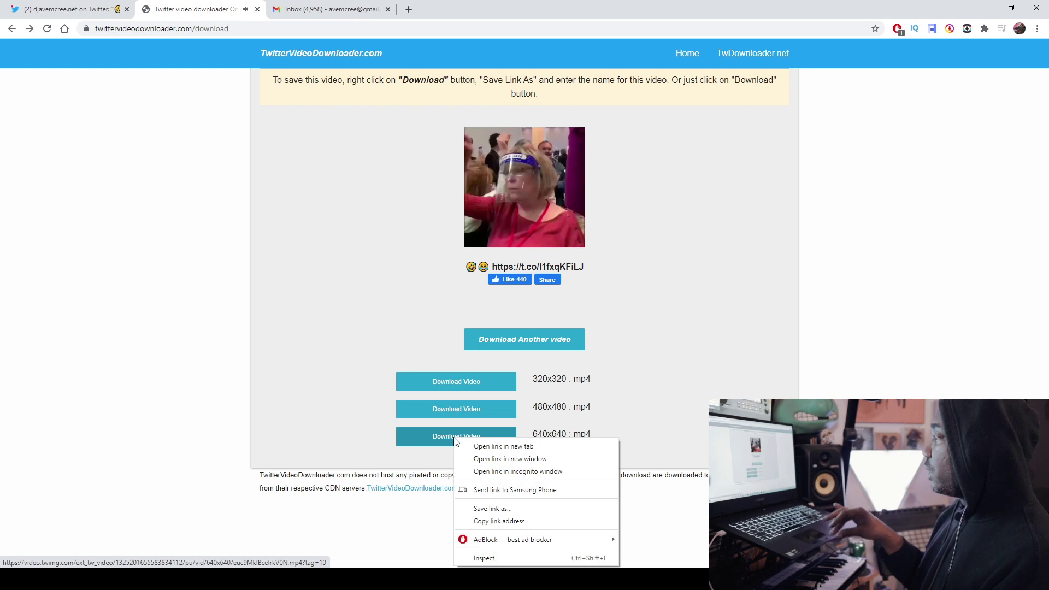
left_click(487, 510)
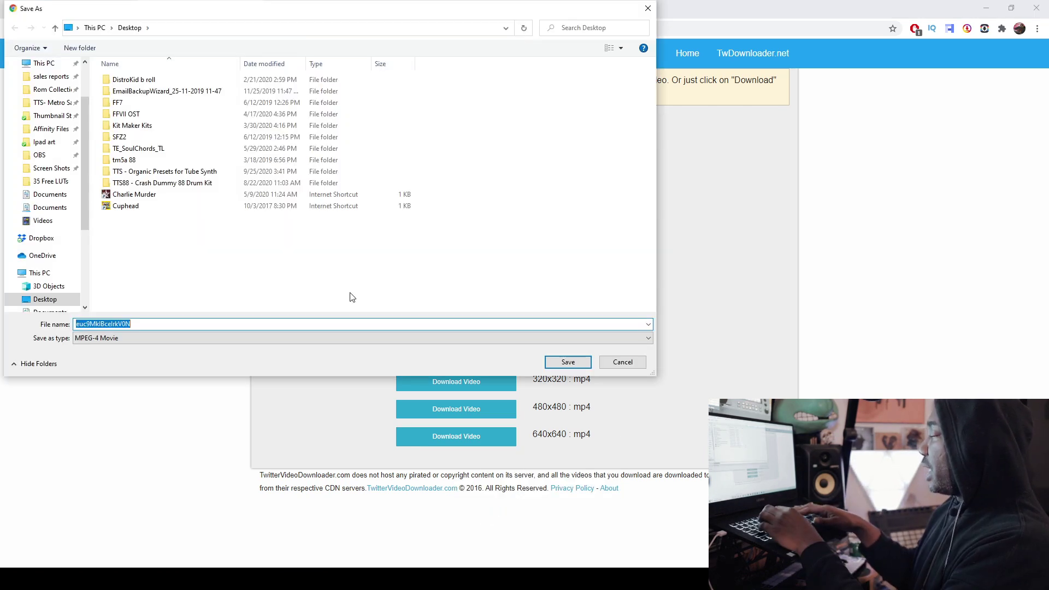
type("stop that count")
key("Return")
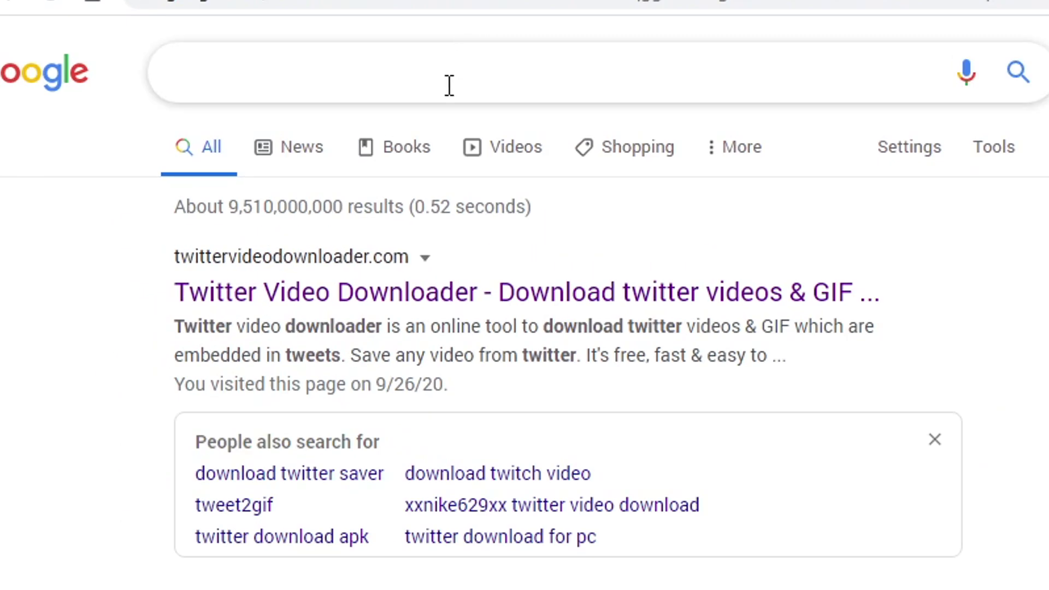
- Run a Google search for 'mp4 to wav'
left_click(450, 85)
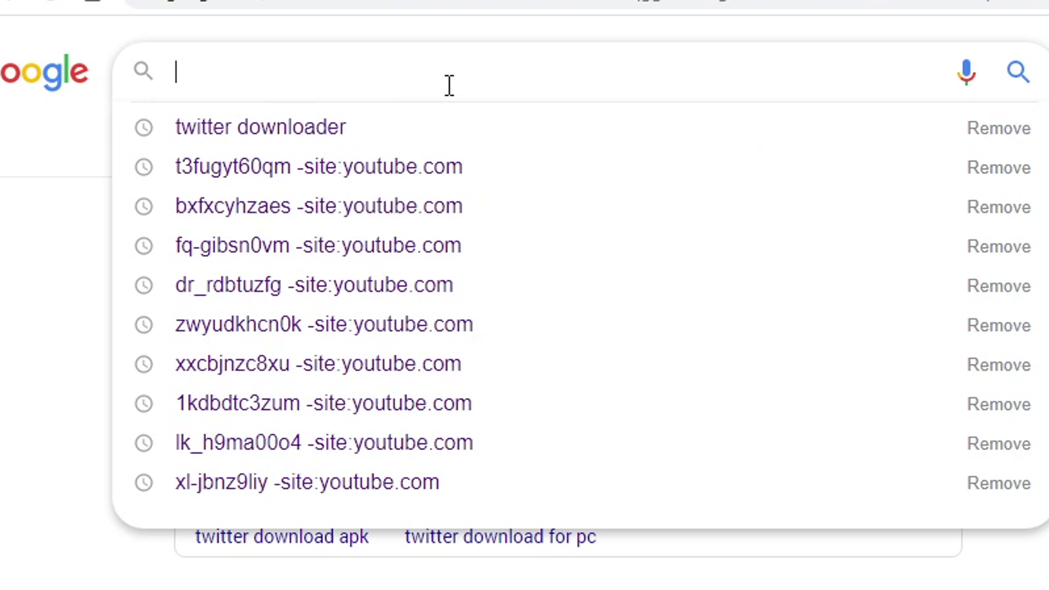
type("mp4 ")
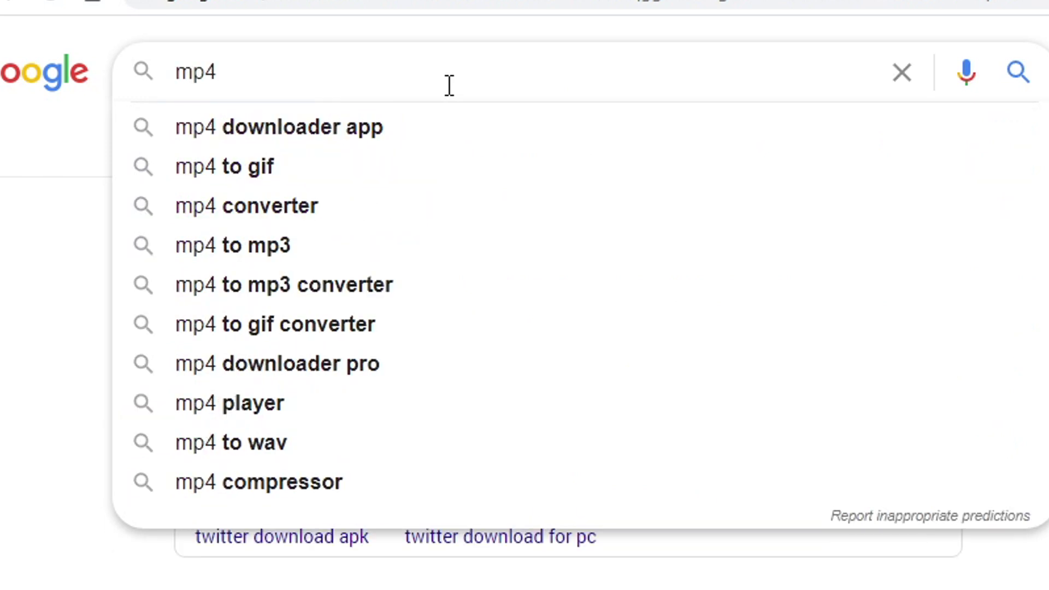
type("to wav")
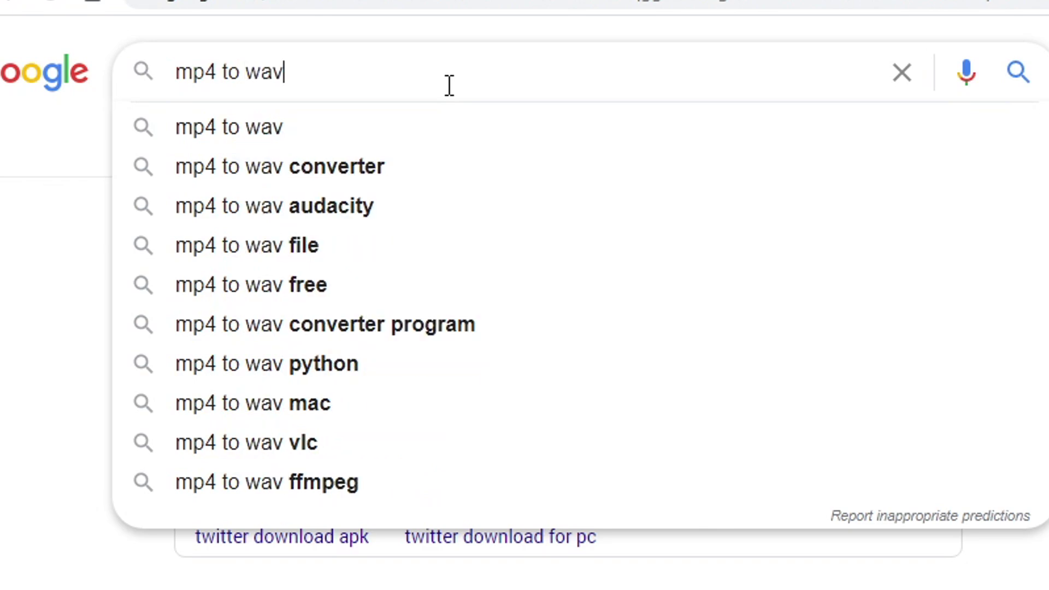
key("Return")
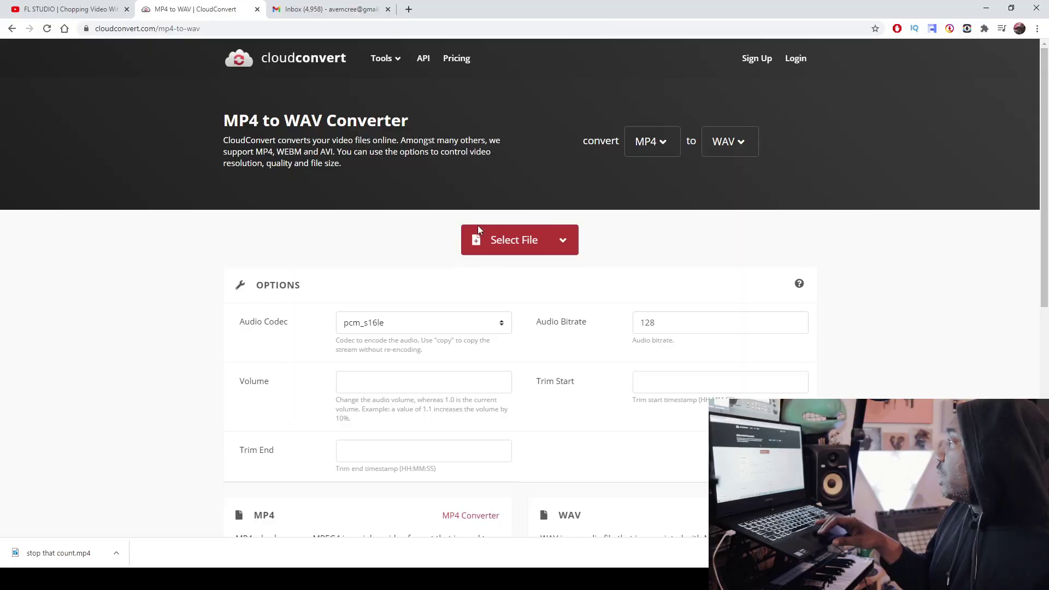
- Upload stop that count.mp4 to CloudConvert for WAV conversion
left_click(504, 241)
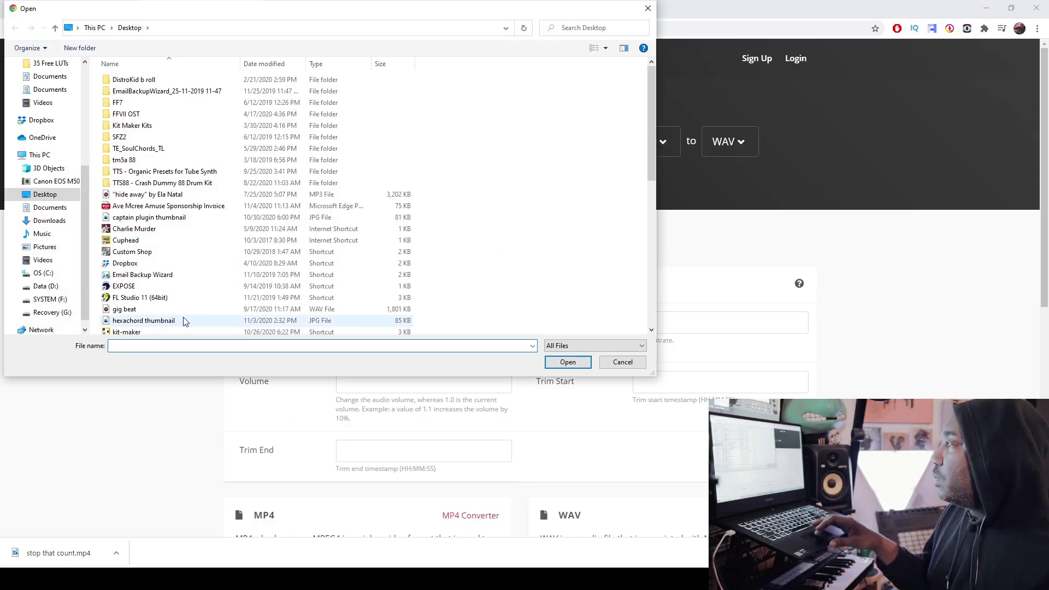
scroll(328, 246, "down", 7)
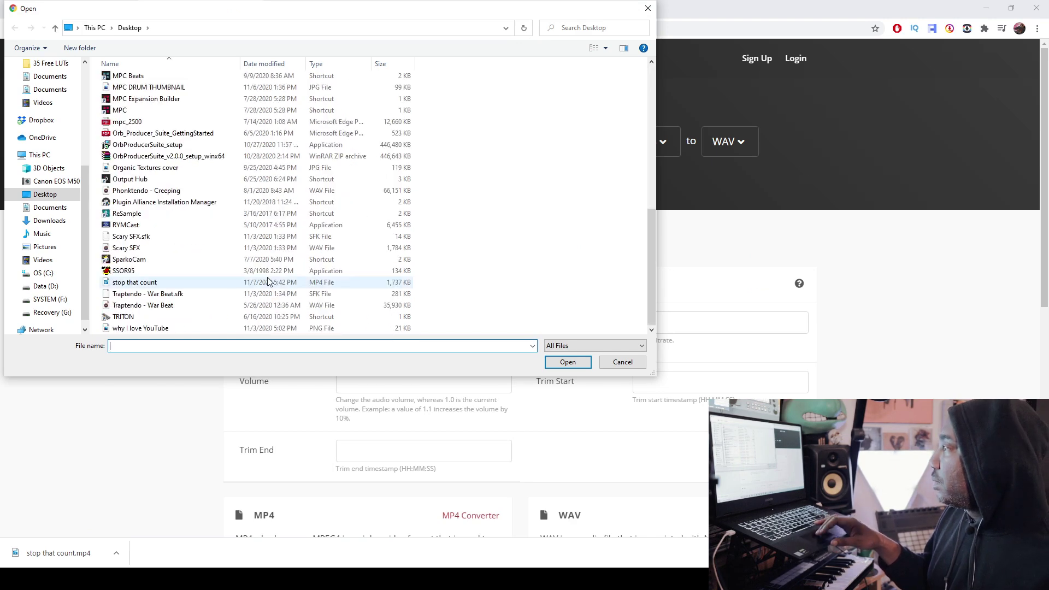
double_click(268, 277)
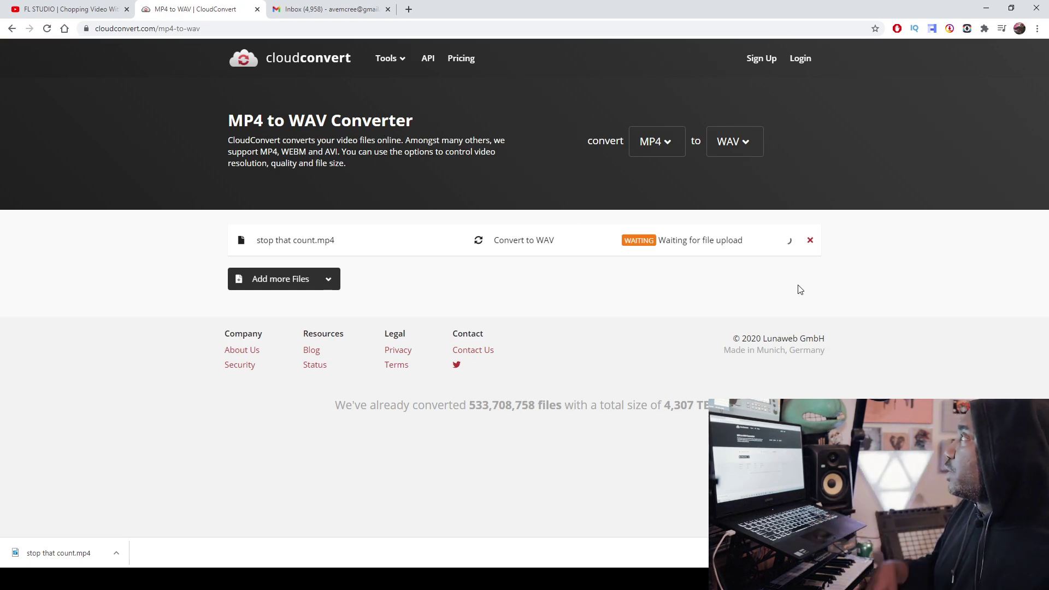
- Save the converted stop that count WAV to the Desktop
right_click(751, 240)
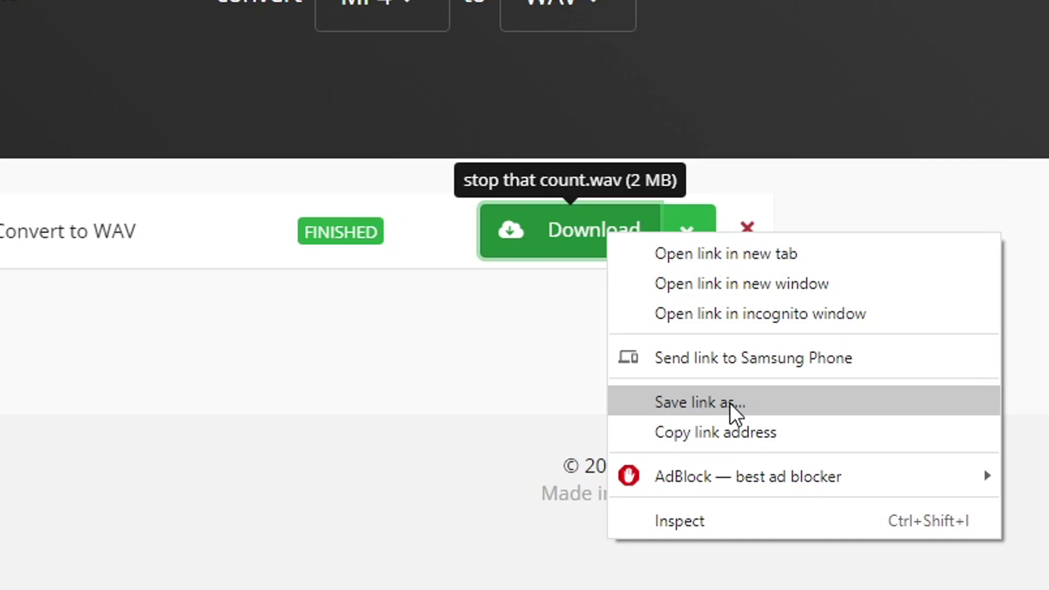
left_click(730, 402)
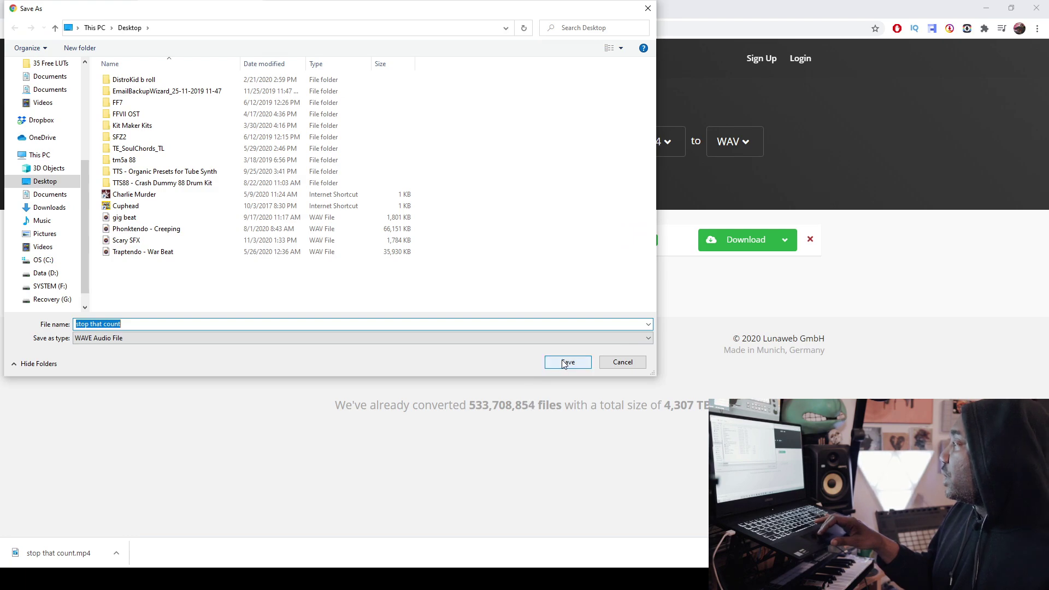
left_click(563, 363)
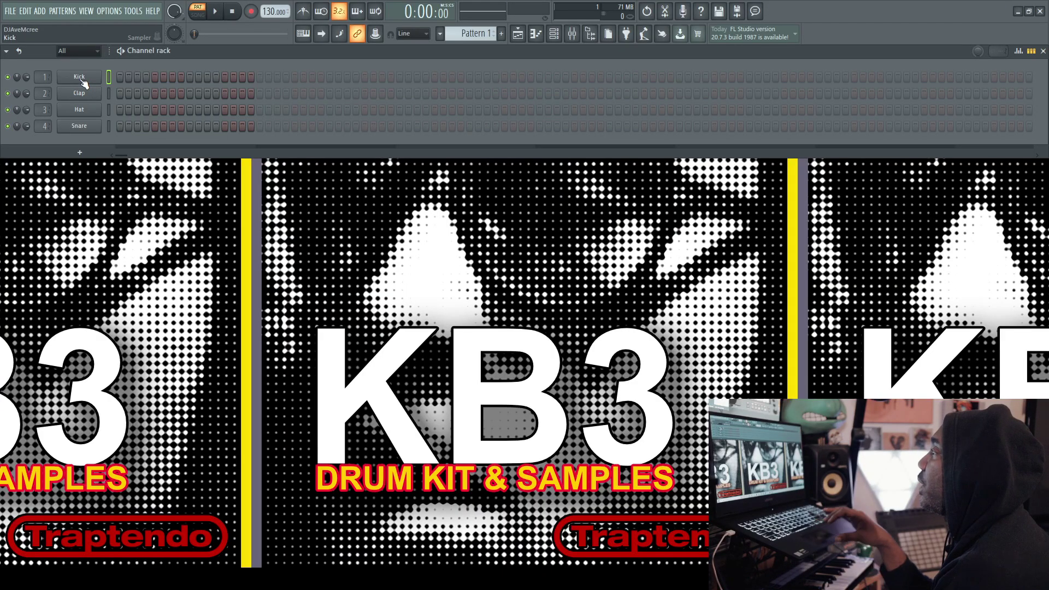
- Replace the Kick channel with Slicex and load the stop that count WAV into it
right_click(82, 80)
mouse_move(161, 173)
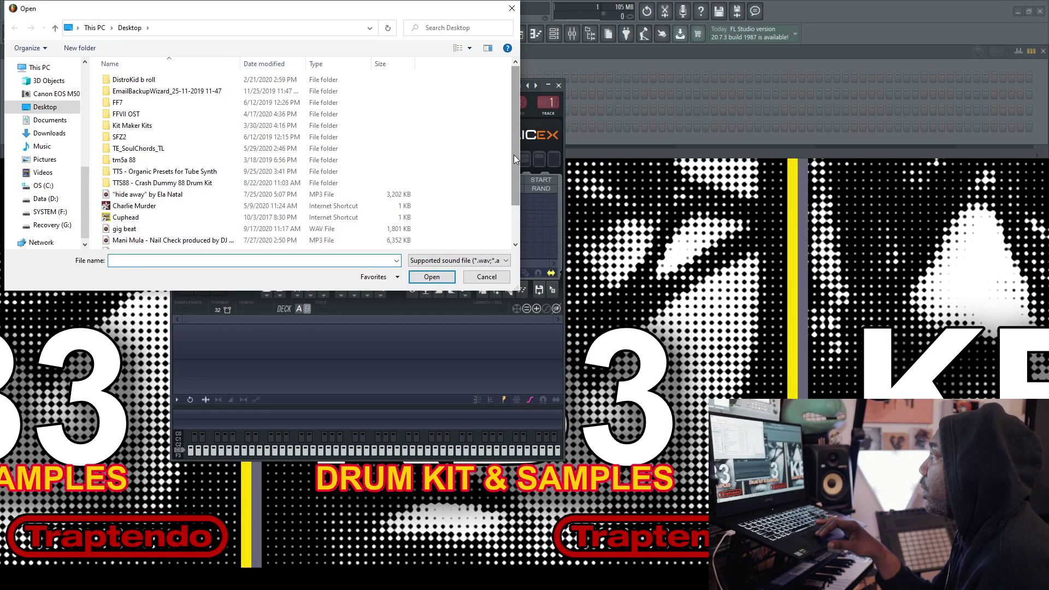
left_click_drag(514, 156, 508, 238)
double_click(134, 231)
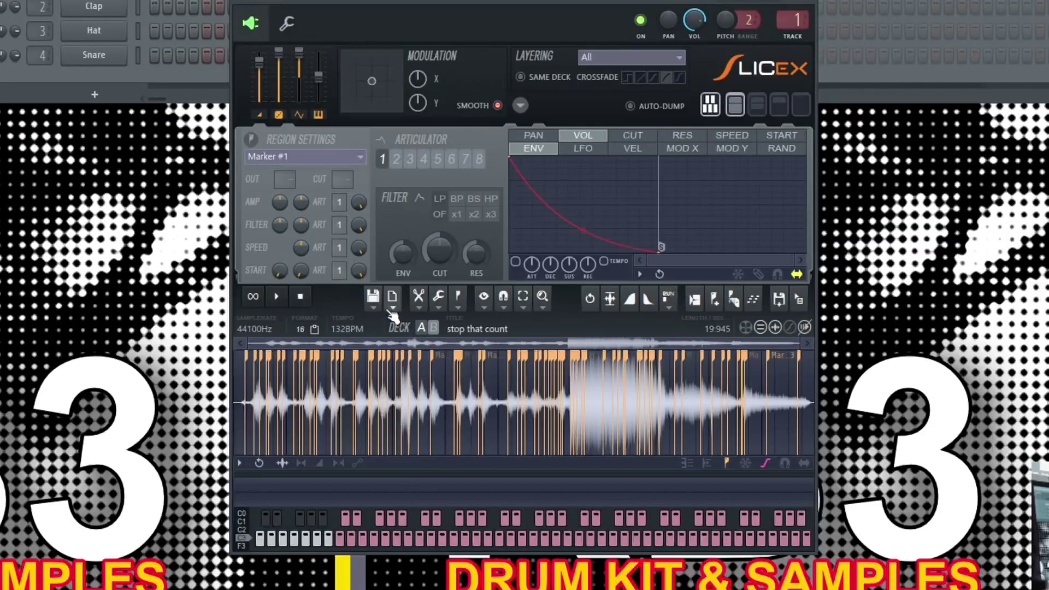
- Delete every auto-detected slice marker using Slicex's marker menu
left_click(463, 307)
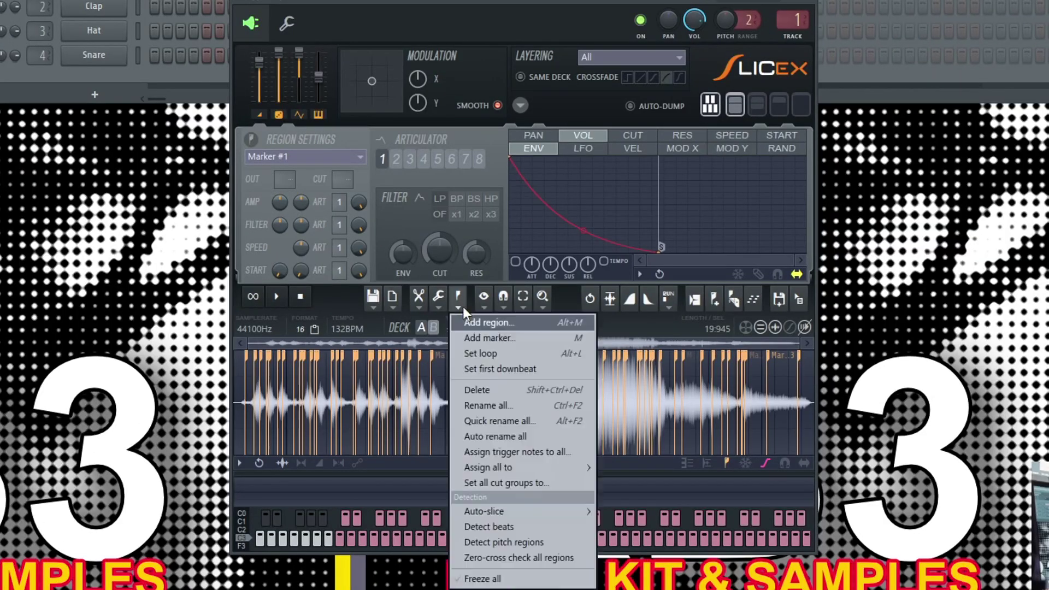
left_click(522, 392)
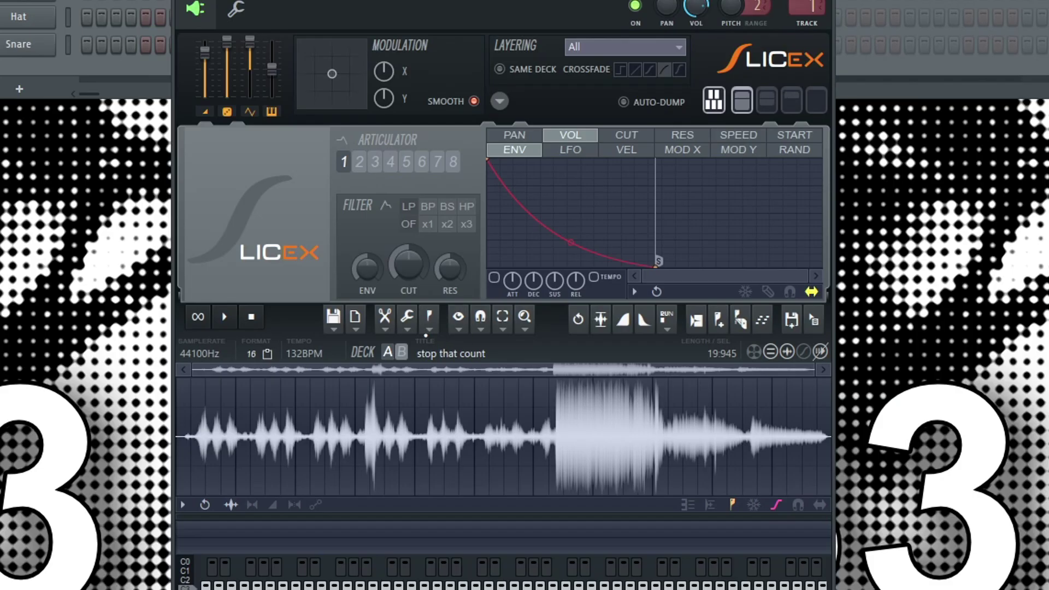
- Add Marker #1 from the marker menu, then insert the rest during playback for eight markers
left_click(430, 330)
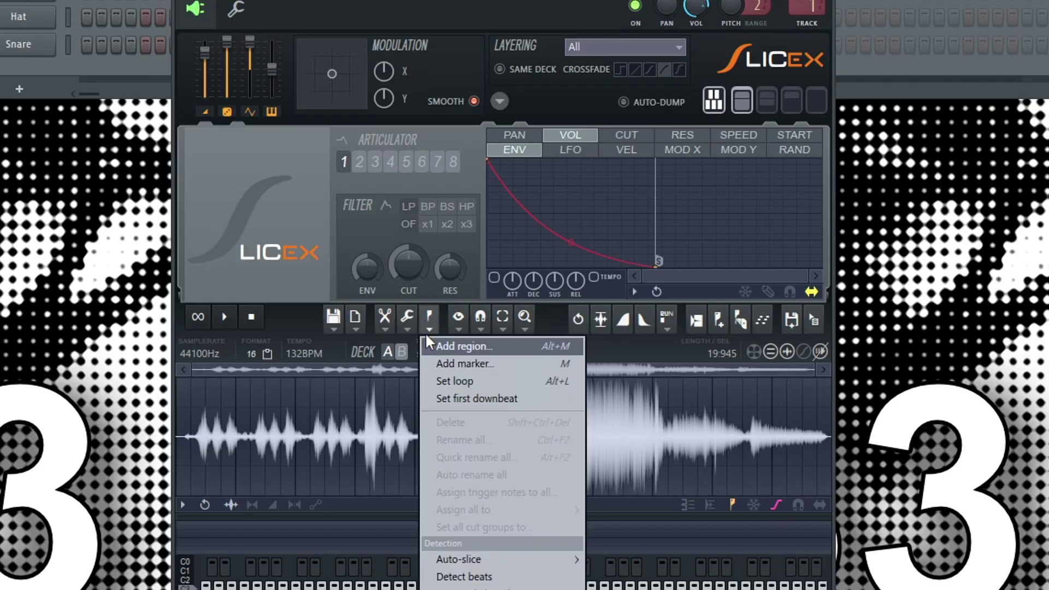
left_click(447, 361)
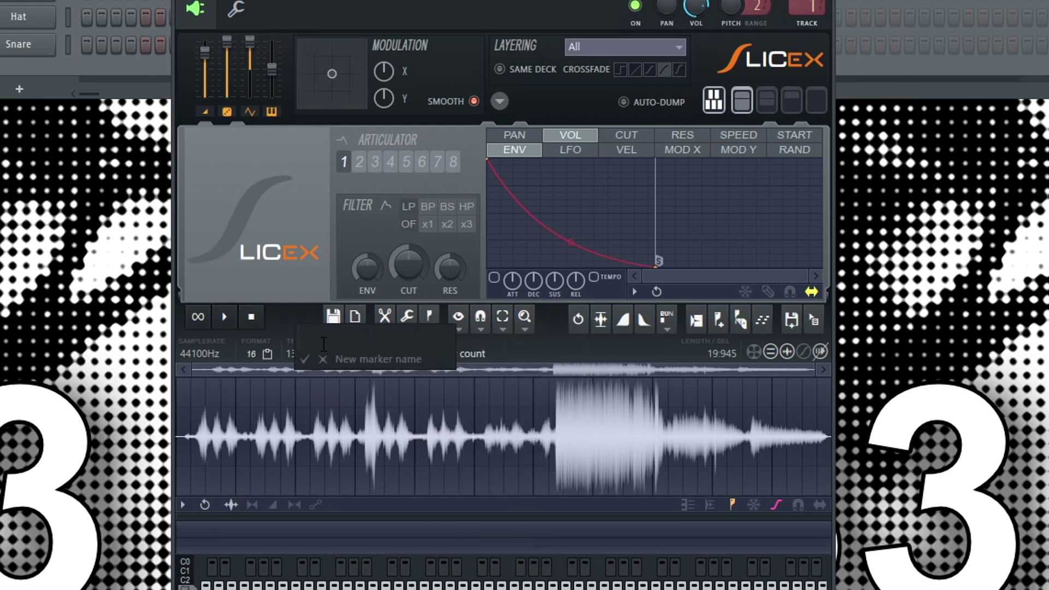
left_click(305, 359)
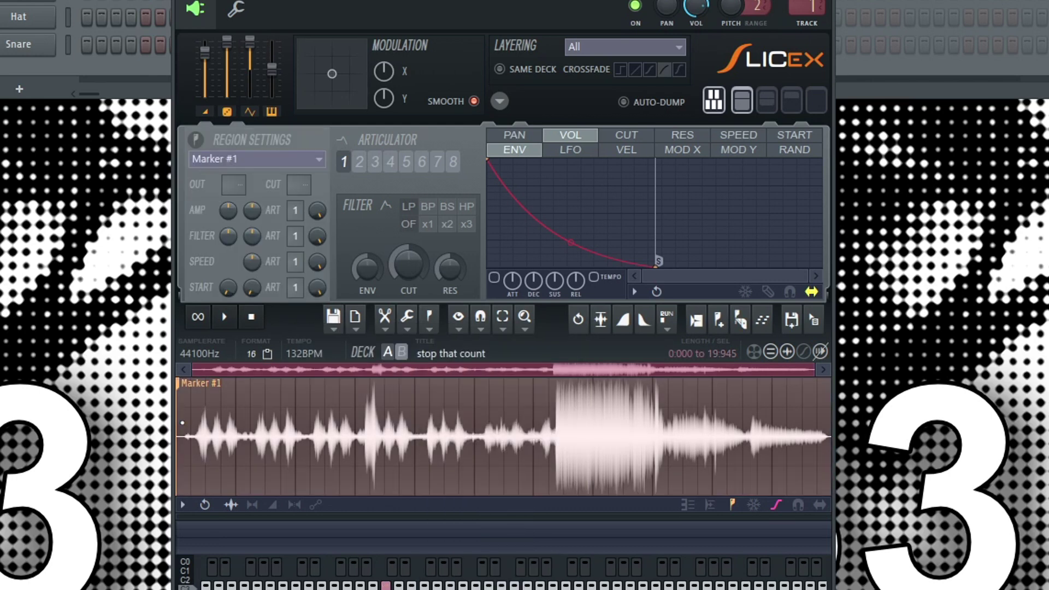
left_click(183, 391)
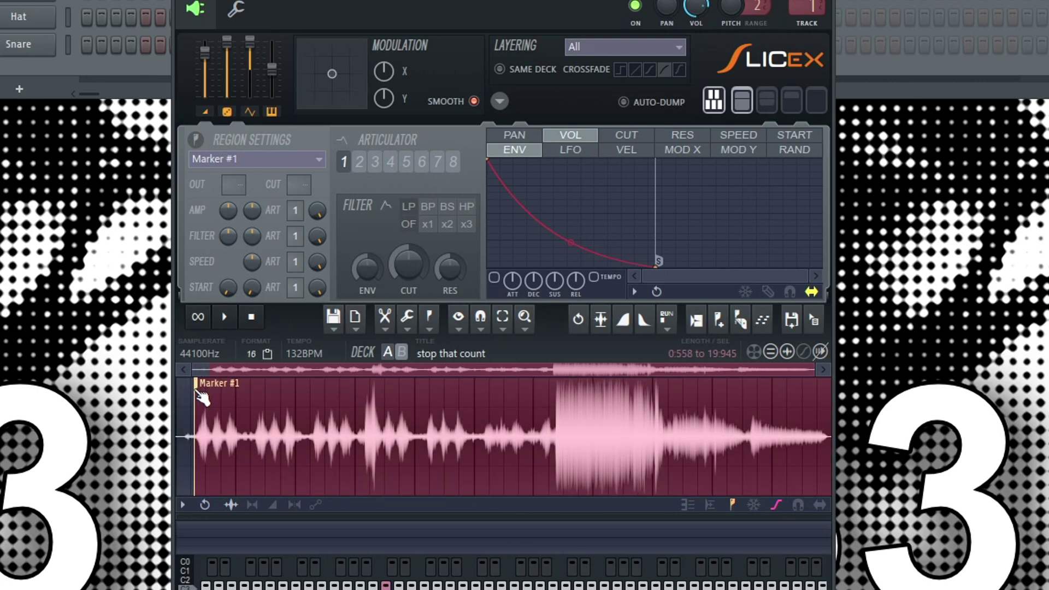
left_click(202, 399)
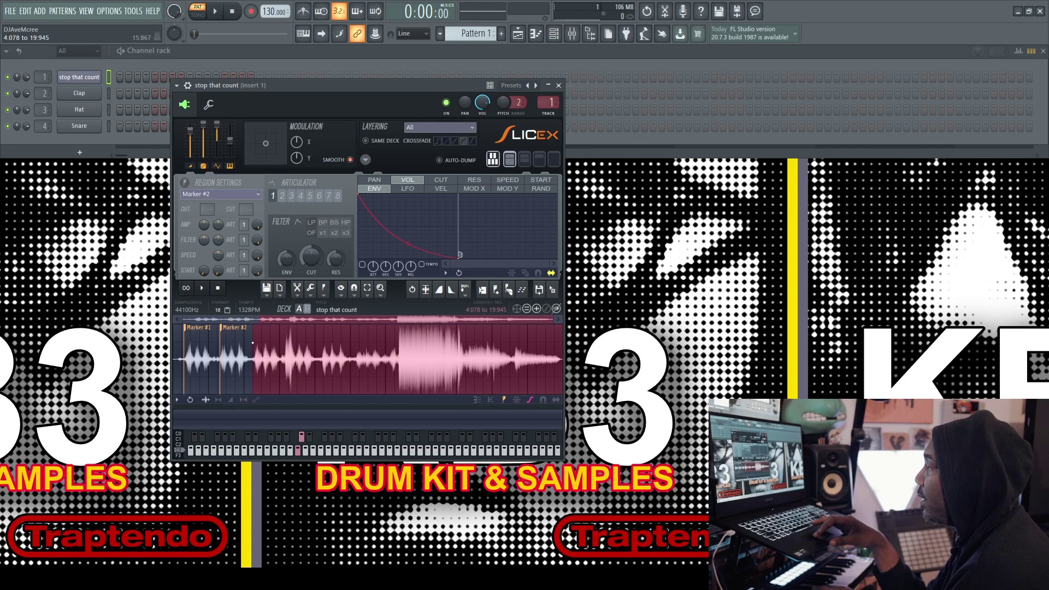
key("Insert")
key("Insert")
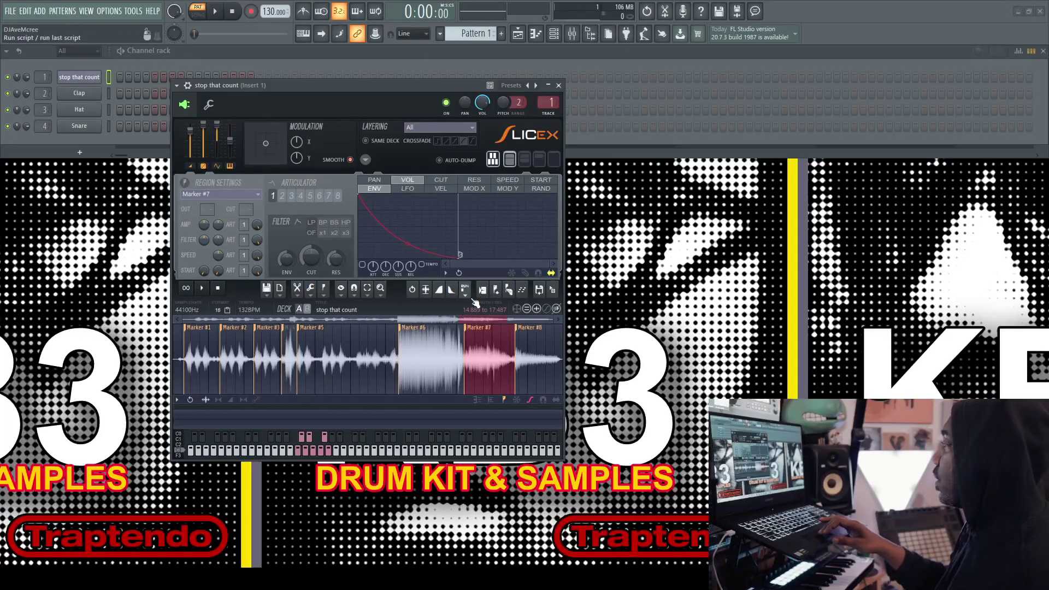
- Run Slicex's Regions > Play to end script on all eight markers
left_click(469, 299)
mouse_move(481, 348)
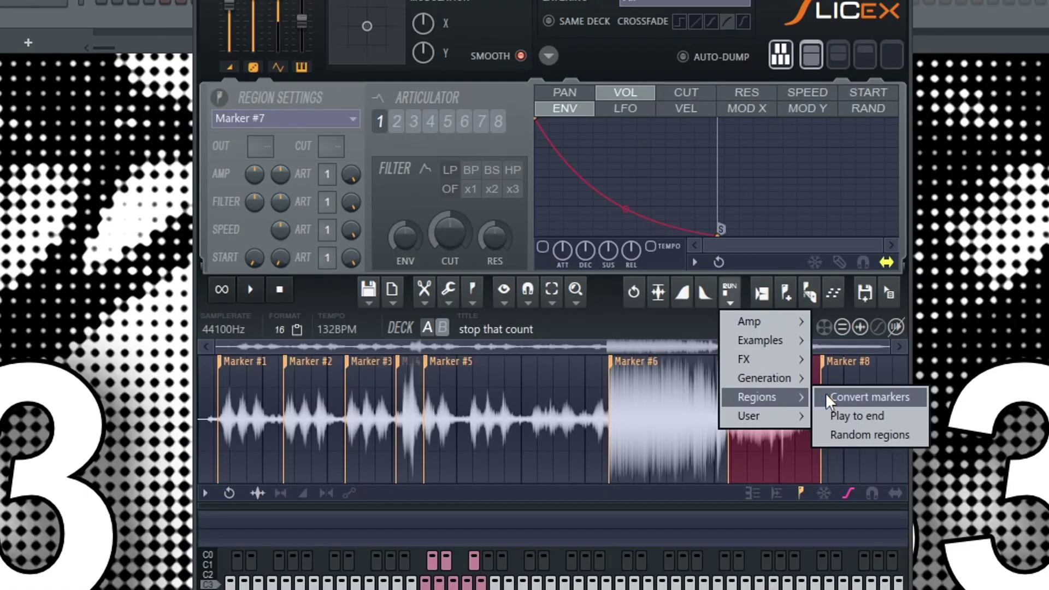
left_click(841, 415)
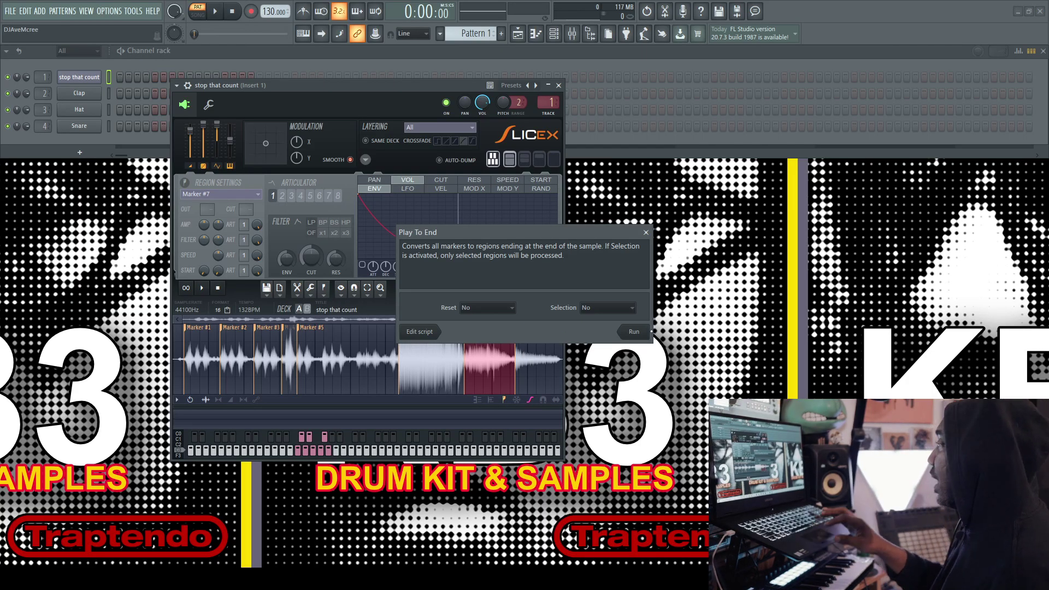
left_click(634, 331)
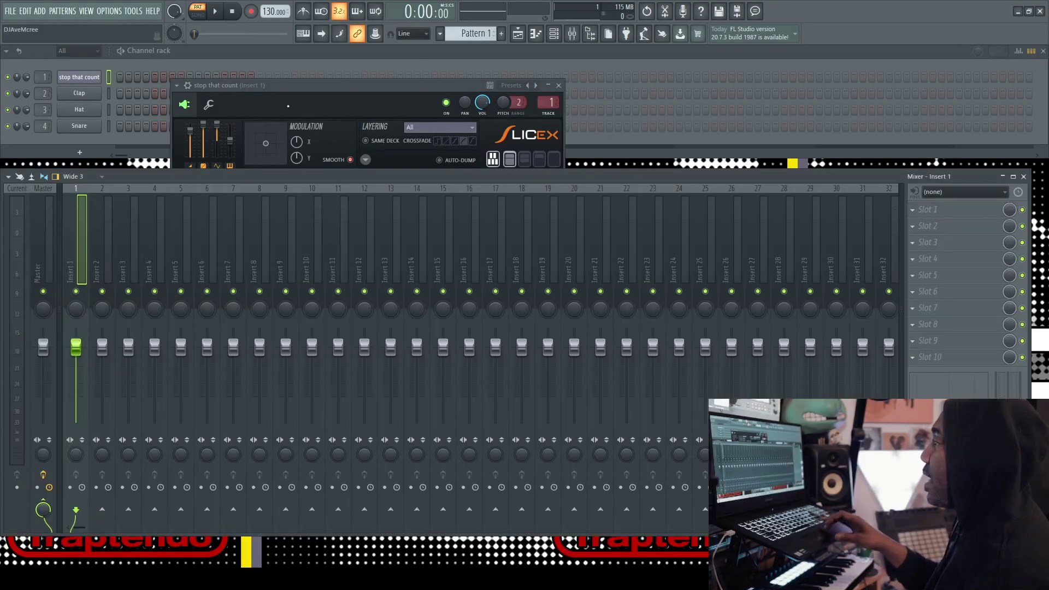
- Load ZGameEditor Visualizer into the first effect slot of mixer Insert 1
left_click_drag(251, 174, 235, 96)
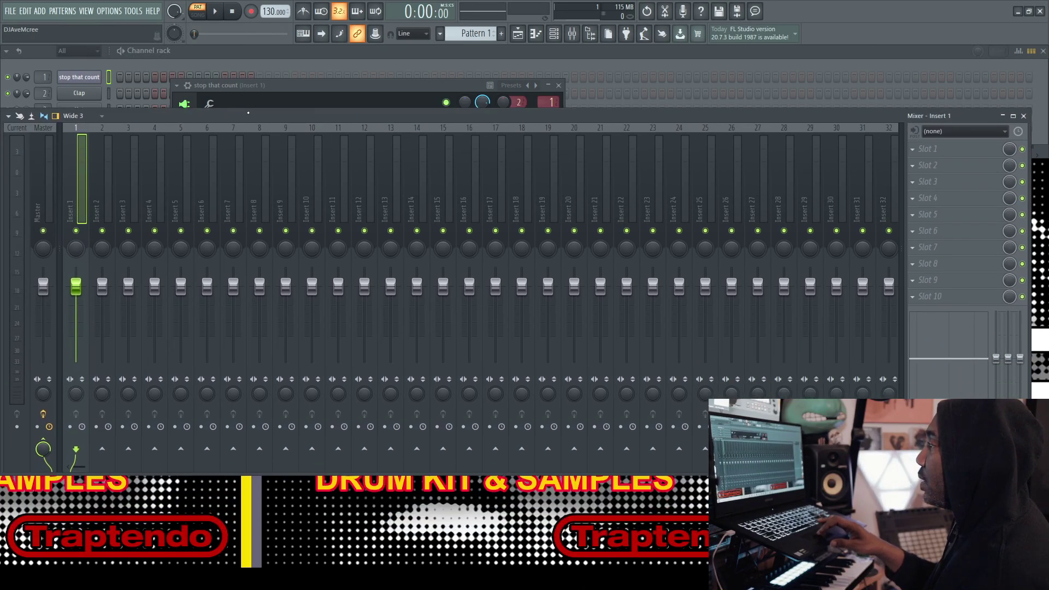
left_click(900, 134)
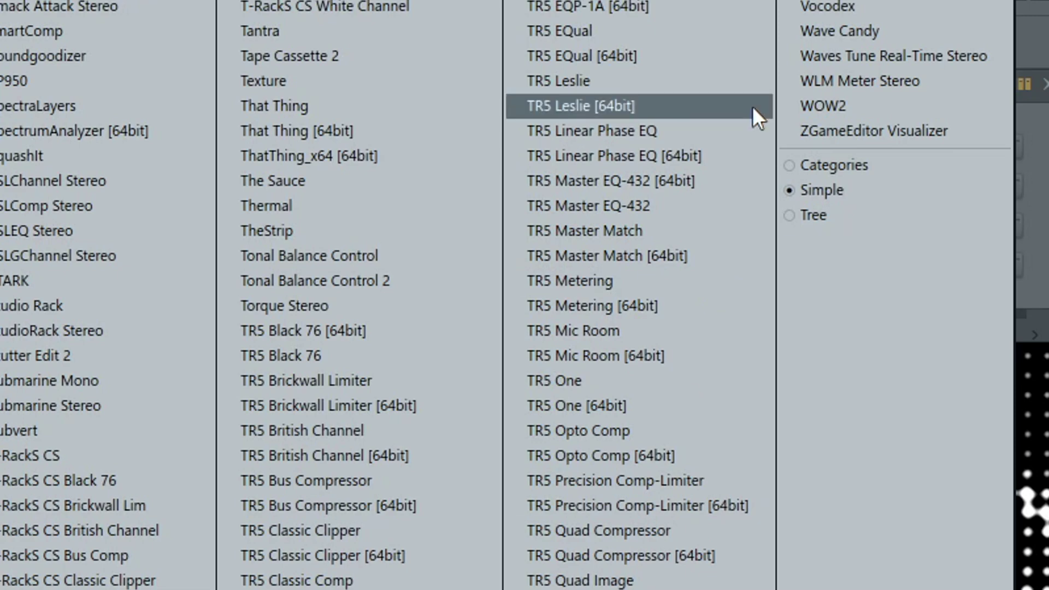
left_click(825, 129)
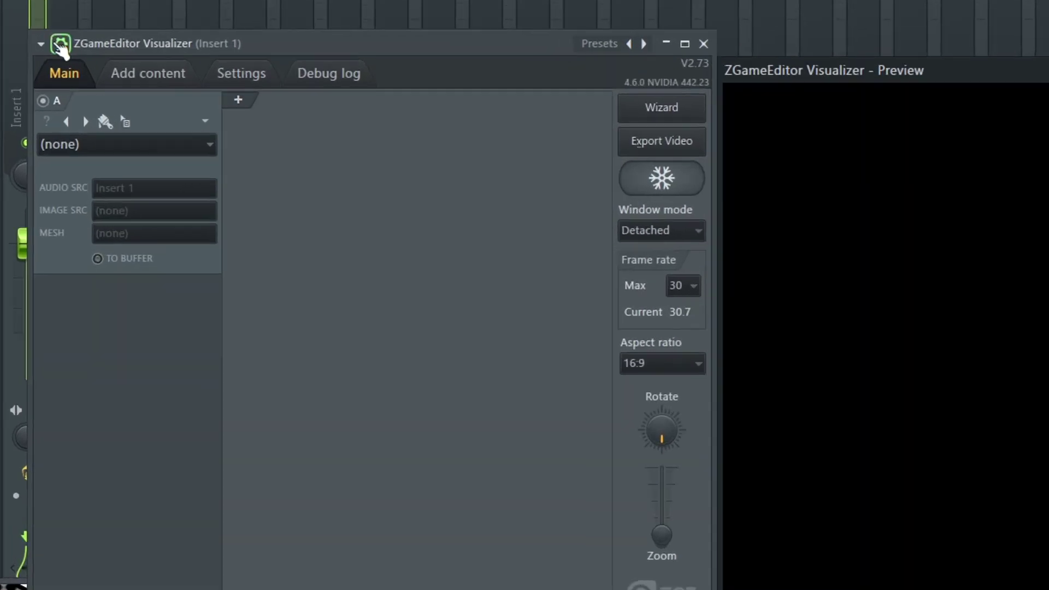
- Add stop that count.mp4 from the Desktop to the visualizer's video content
left_click(156, 67)
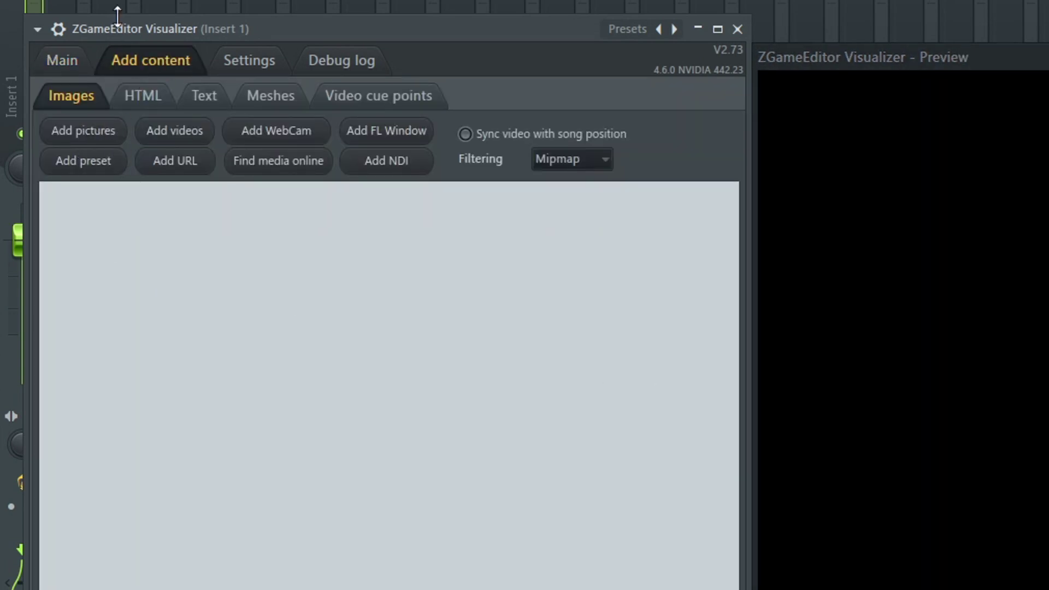
left_click(165, 137)
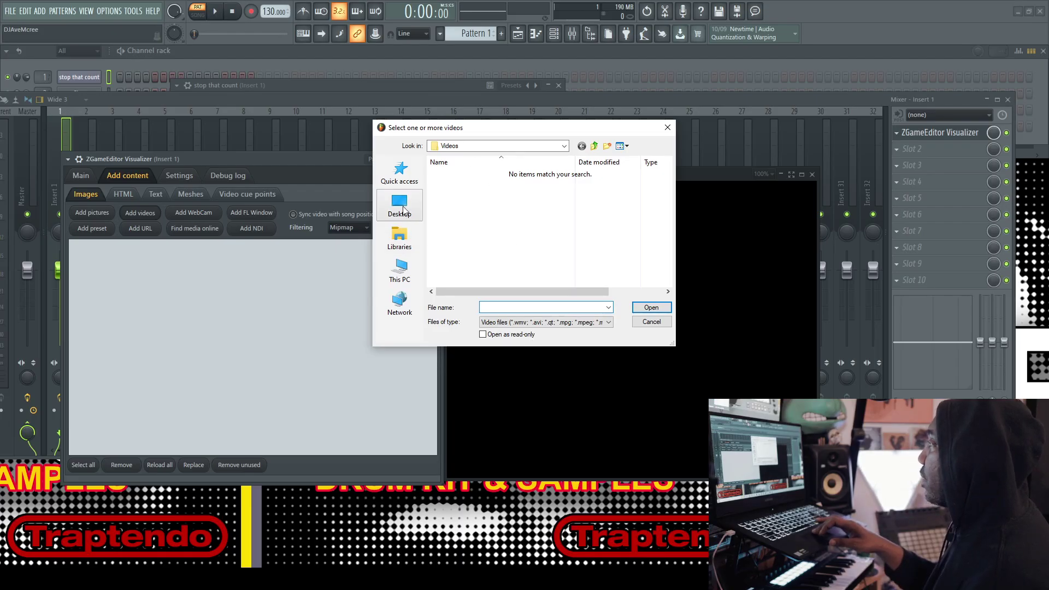
left_click(399, 205)
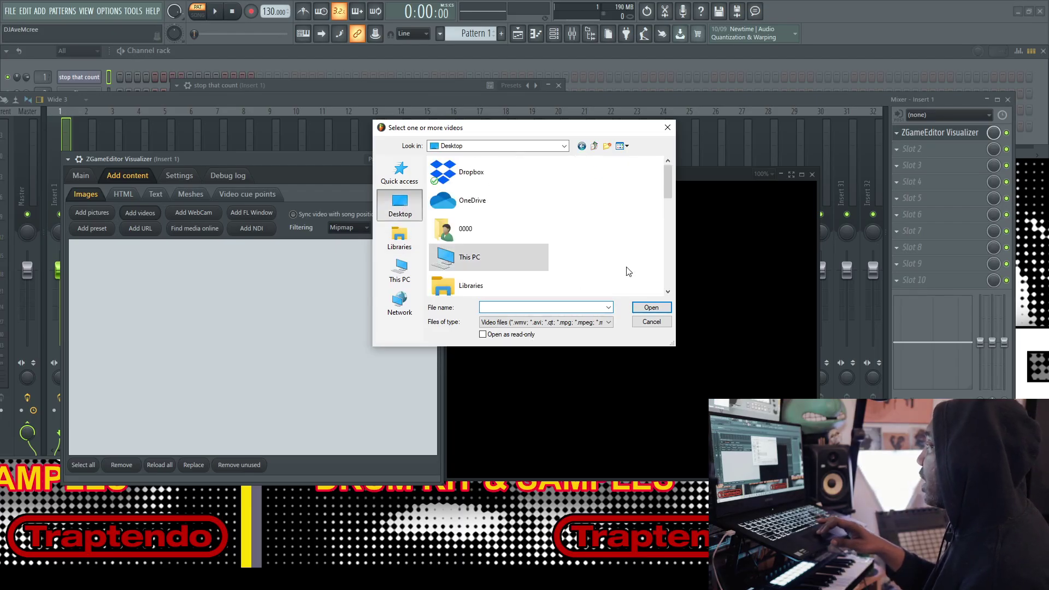
scroll(625, 246, "down", 10)
left_click(481, 282)
left_click(651, 307)
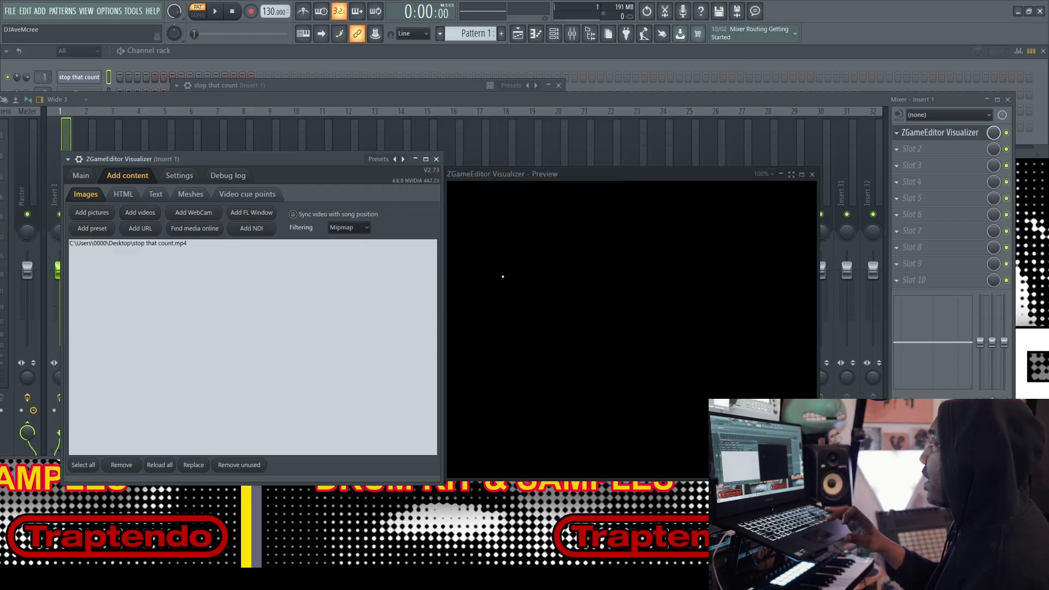
- Set layer A's effect to Image with stop that count.mp4 as its image source
left_click(81, 175)
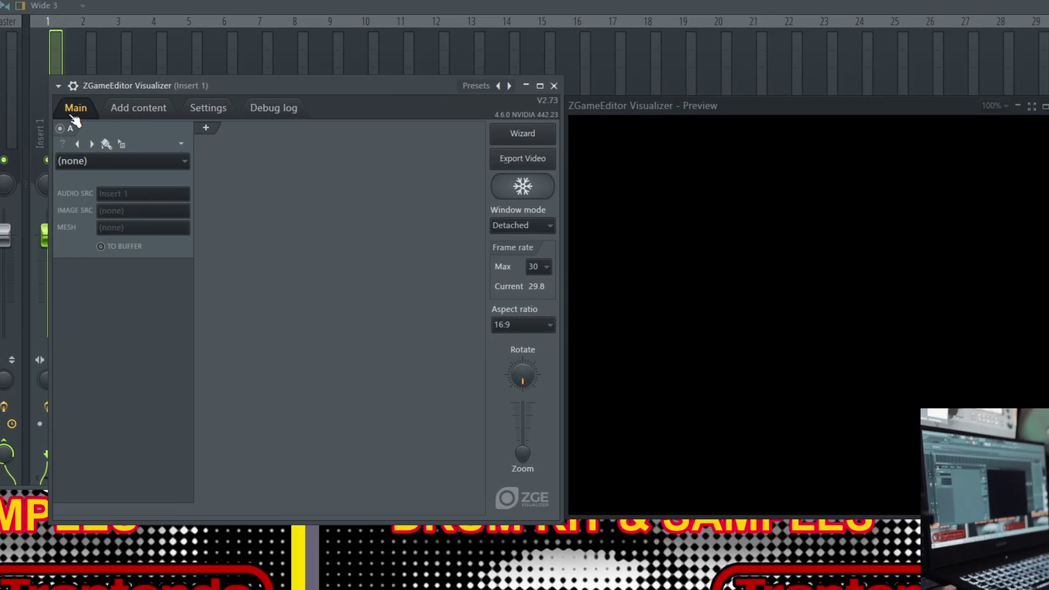
left_click(146, 215)
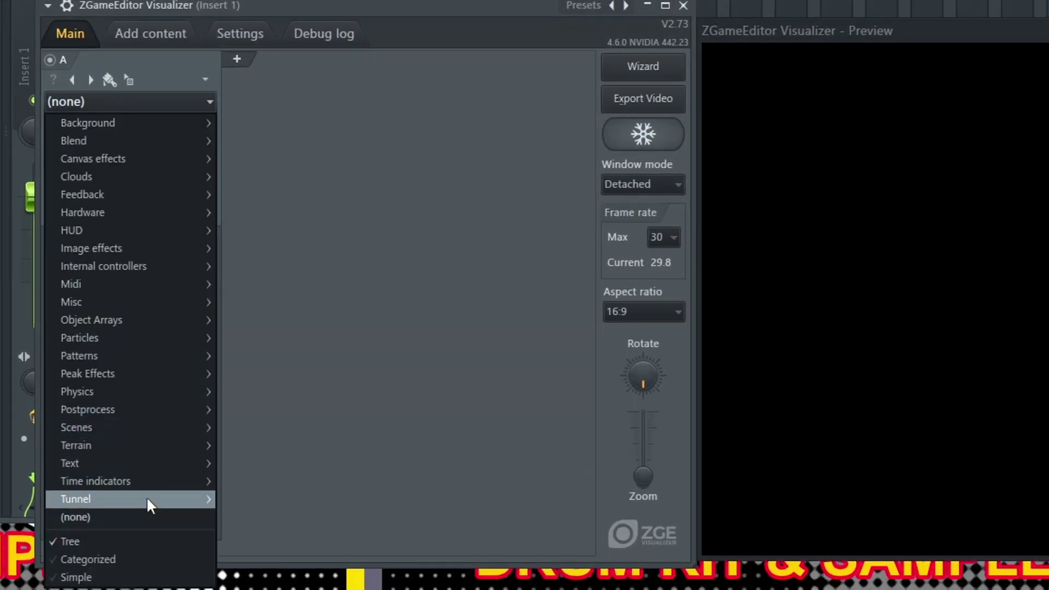
mouse_move(132, 248)
left_click(279, 265)
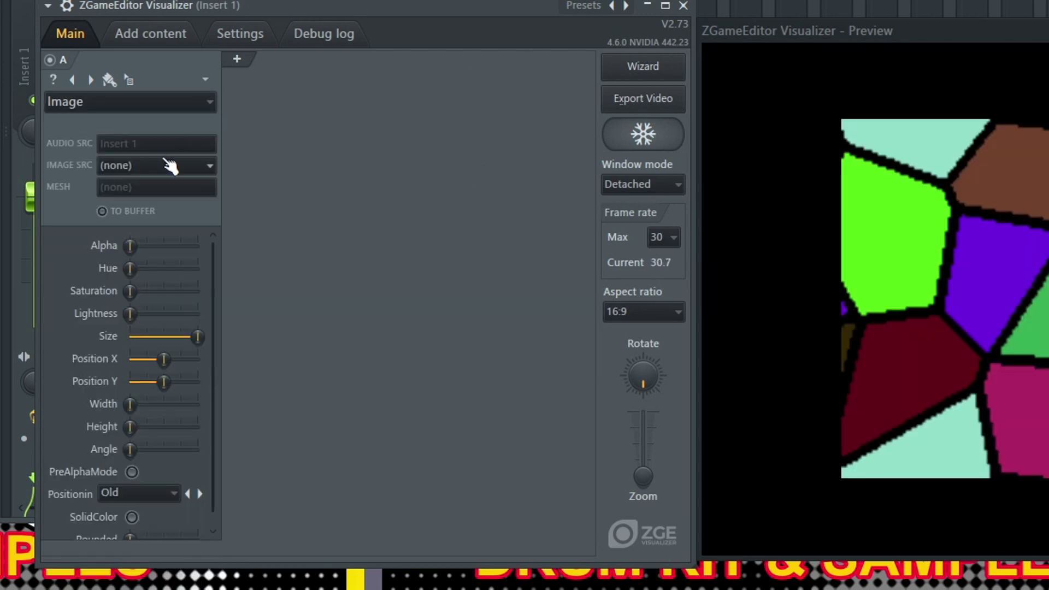
left_click(170, 166)
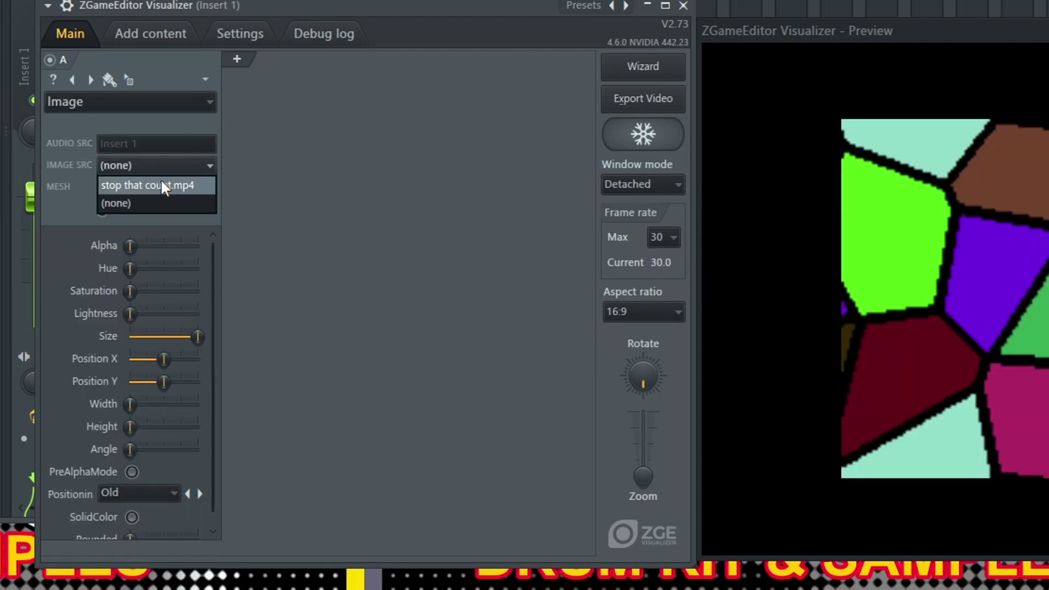
left_click(161, 185)
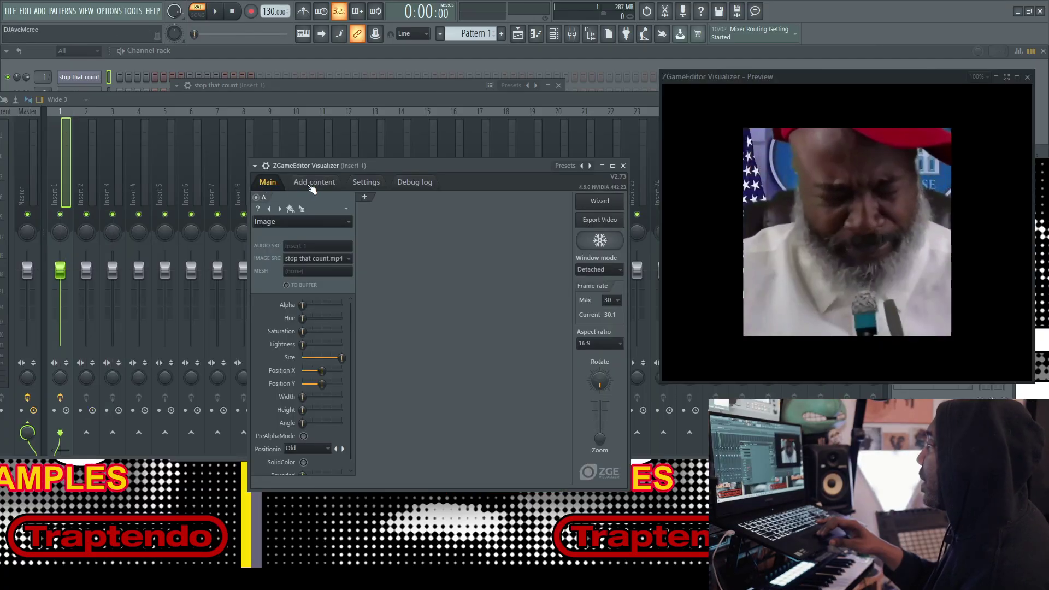
left_click(314, 182)
- Drag Slicex's slice positions into the visualizer's video cue points, starting 0.000 and 2.598
left_click(434, 200)
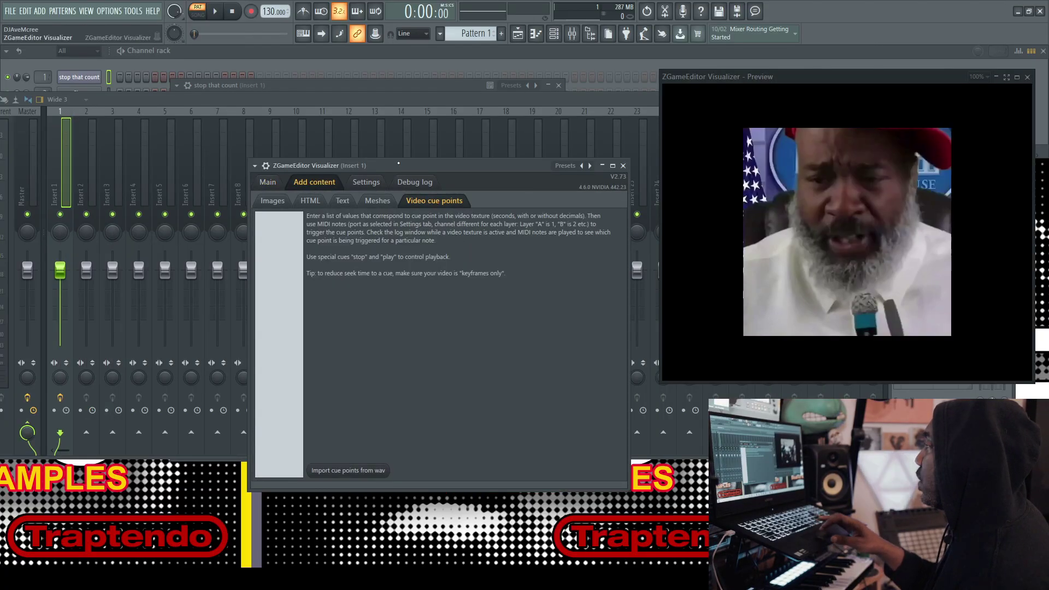
left_click_drag(342, 101, 178, 396)
left_click(845, 393)
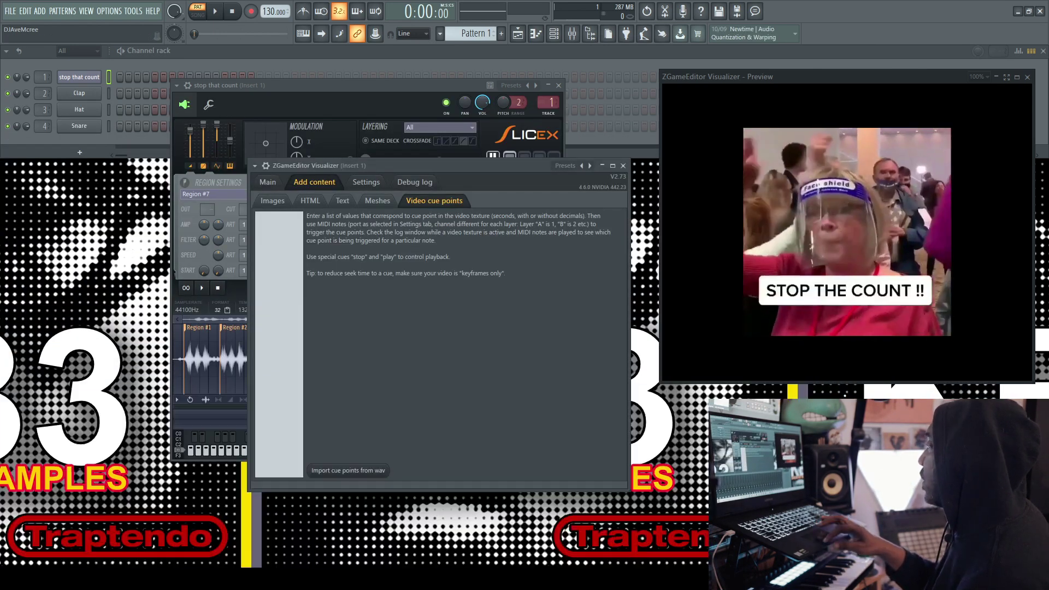
left_click_drag(416, 90, 272, 97)
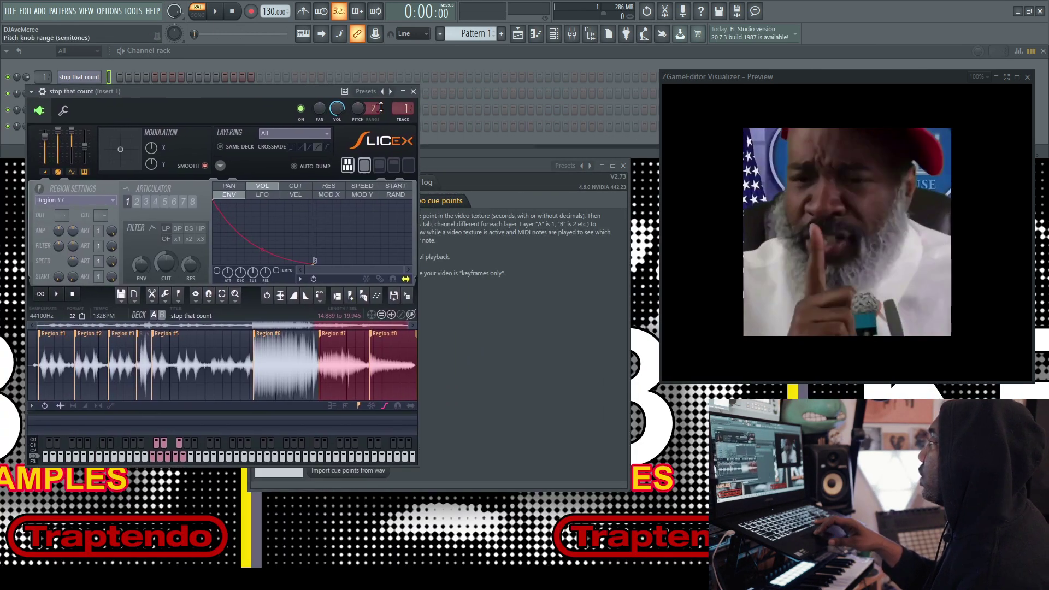
left_click_drag(470, 166, 647, 117)
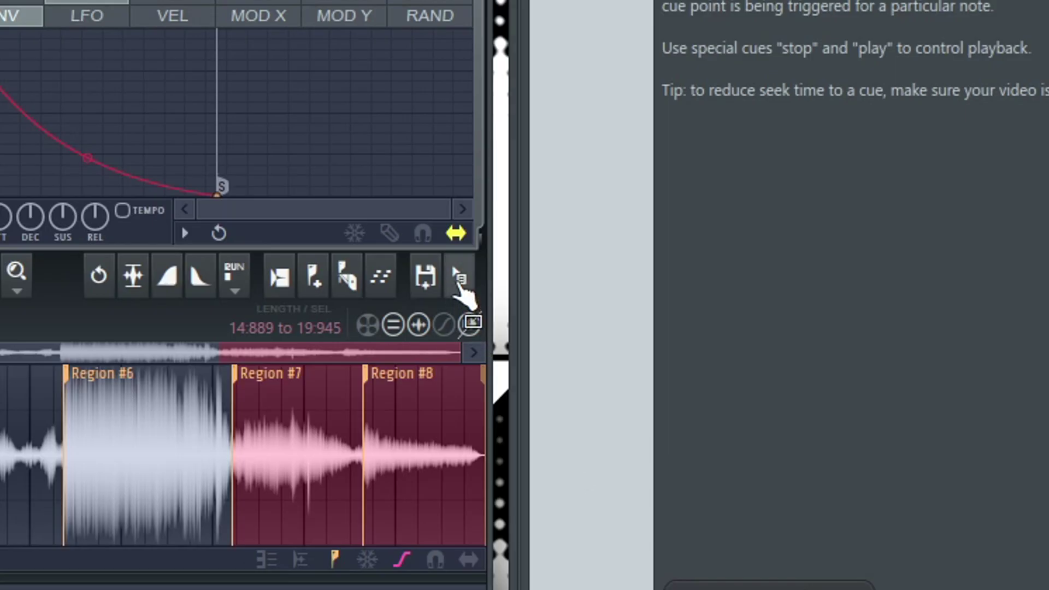
left_click_drag(459, 290, 612, 142)
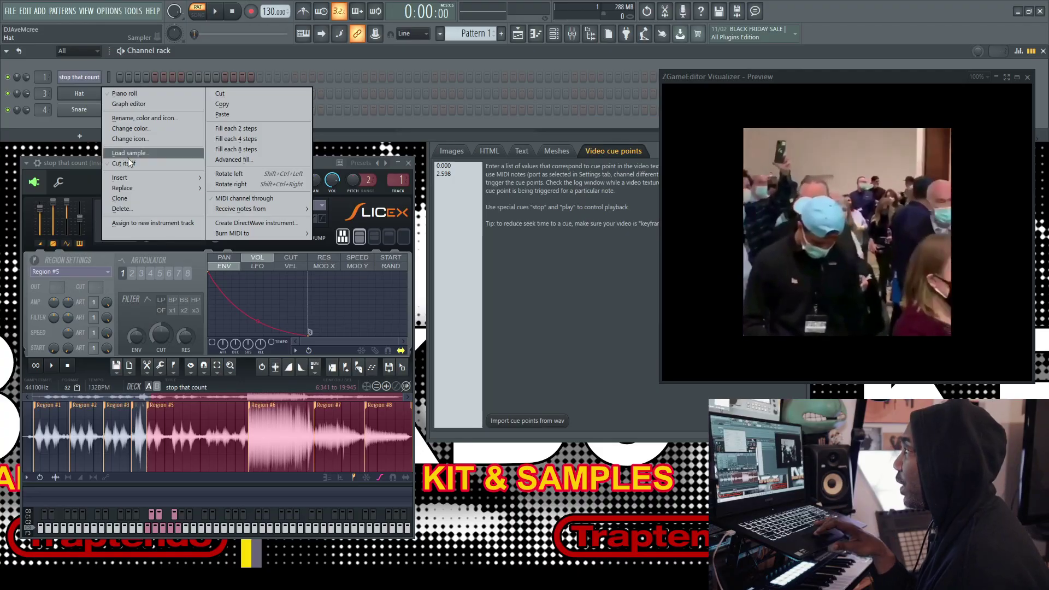
- Add a MIDI Out channel on port 2 and a Layer channel to the Channel rack
mouse_move(129, 188)
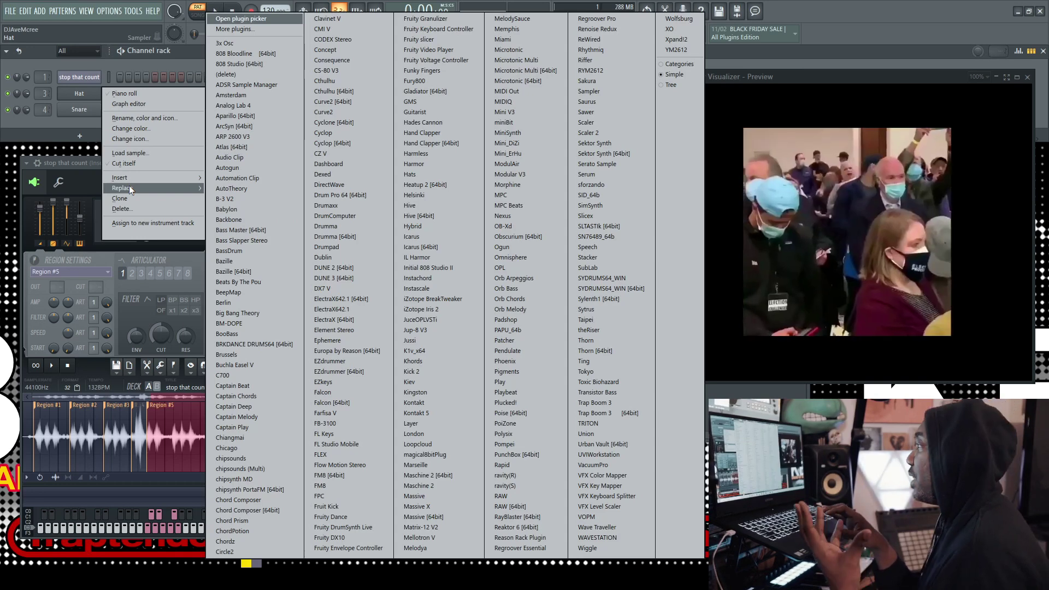
mouse_move(200, 176)
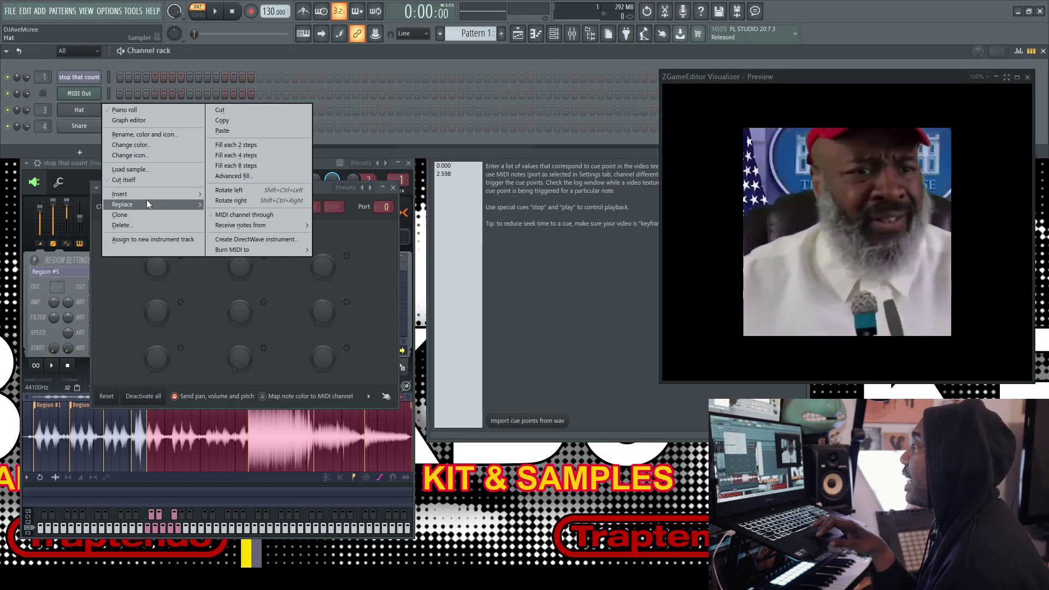
mouse_move(149, 202)
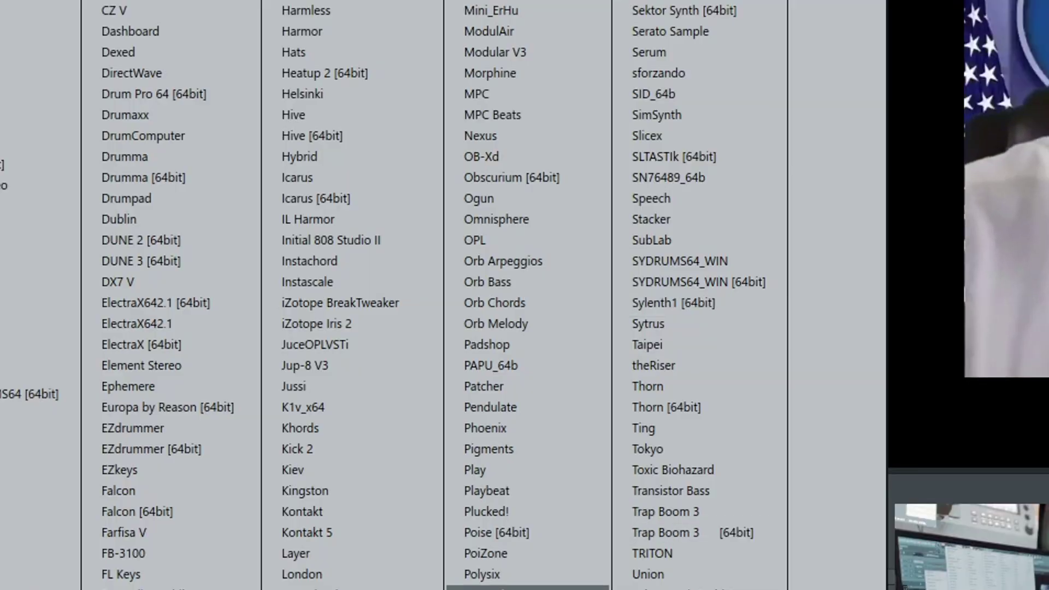
left_click(332, 553)
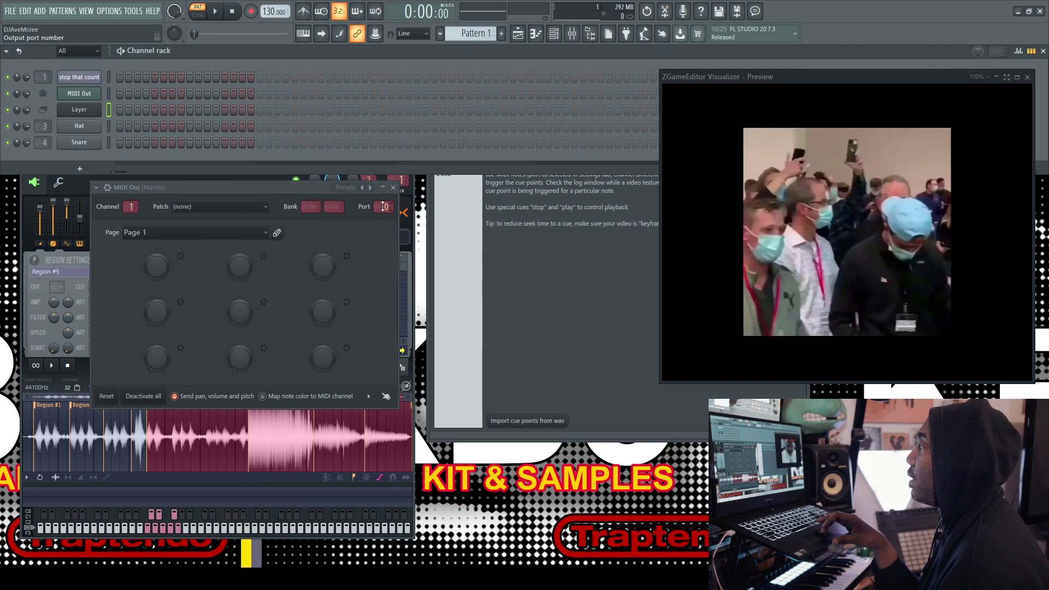
scroll(383, 207, "up", 2)
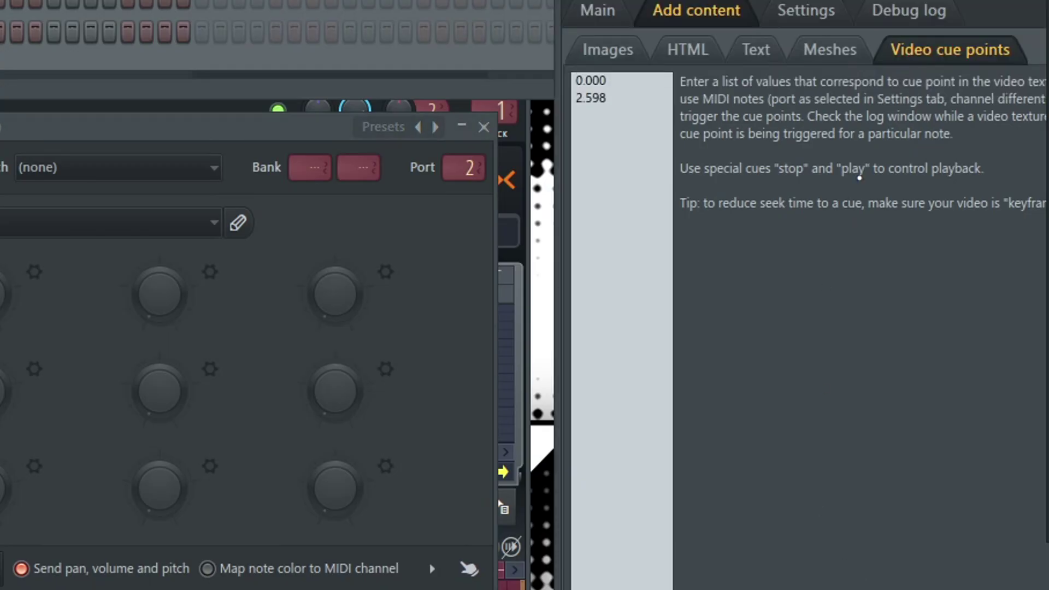
left_click(807, 11)
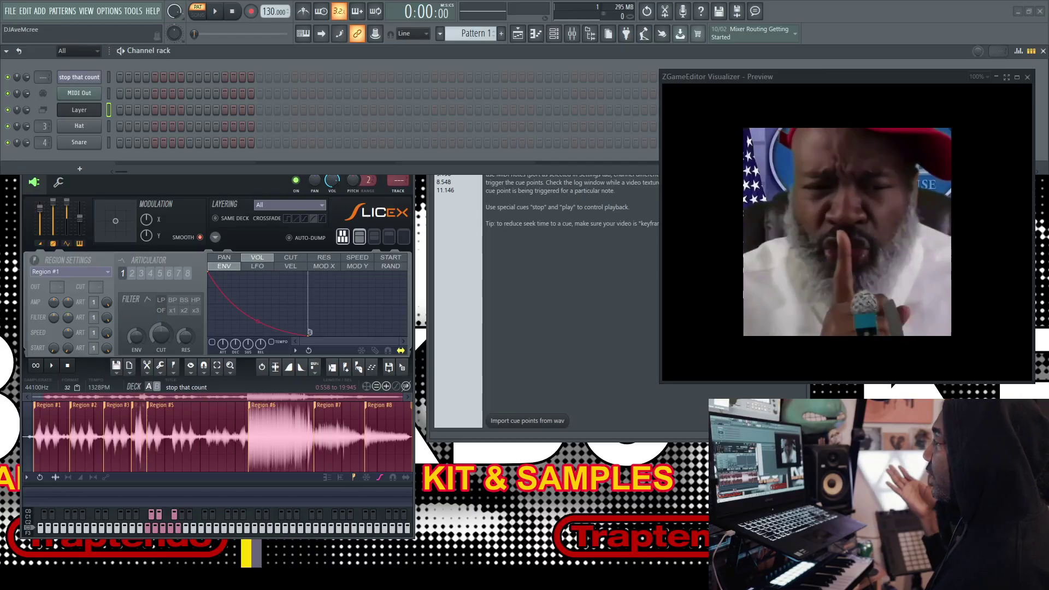
- Open the Layer channel's settings and select its row to trigger the video slices
left_click(79, 110)
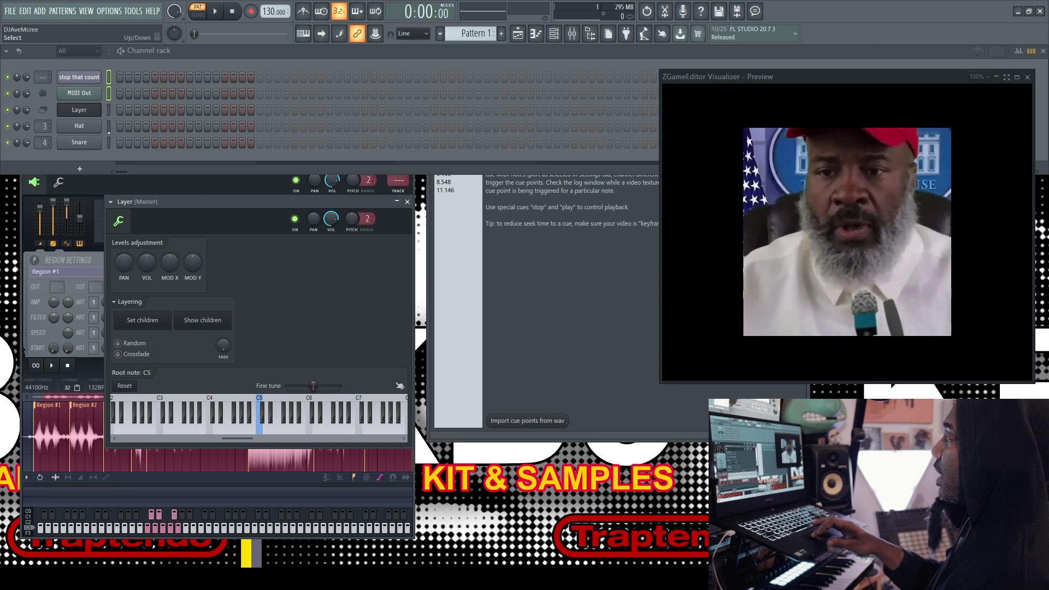
left_click(109, 110)
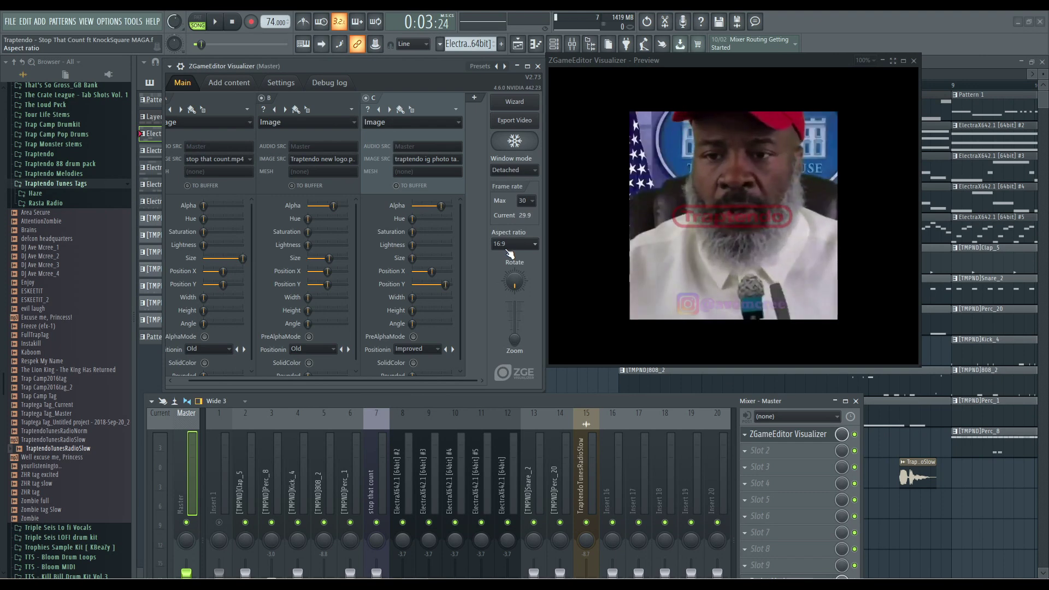
- Set the visualizer's aspect ratio to 4:5 portrait and review the Insert 1 and Master effect slots
left_click(509, 249)
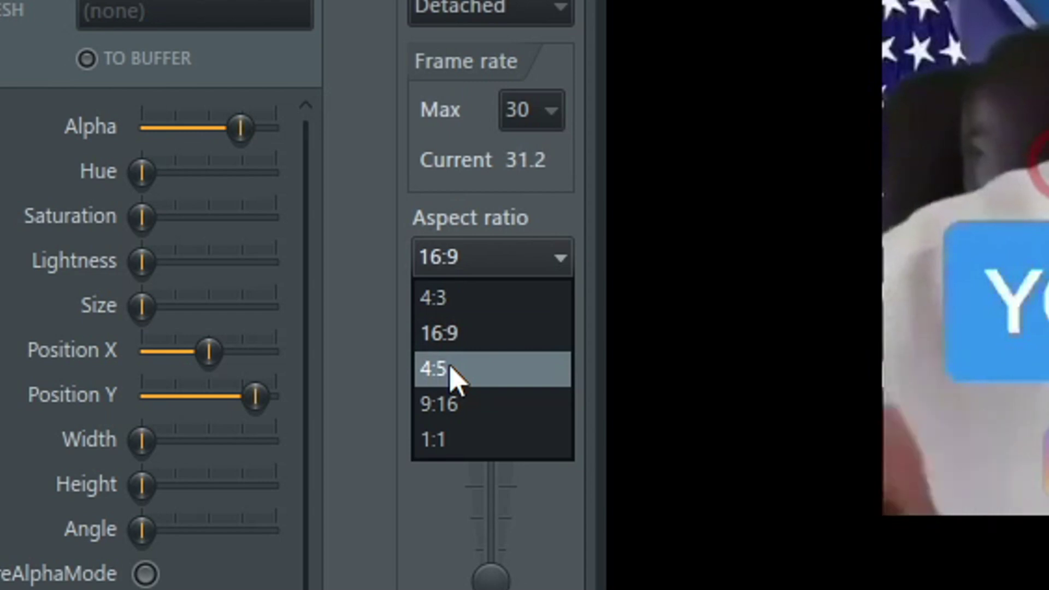
left_click(451, 369)
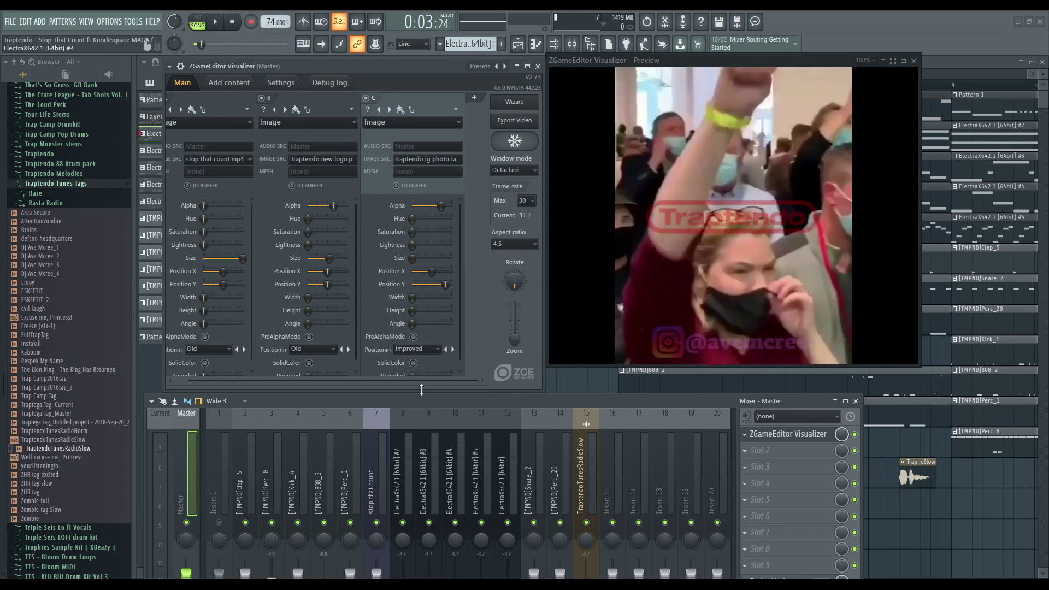
left_click_drag(419, 400, 412, 397)
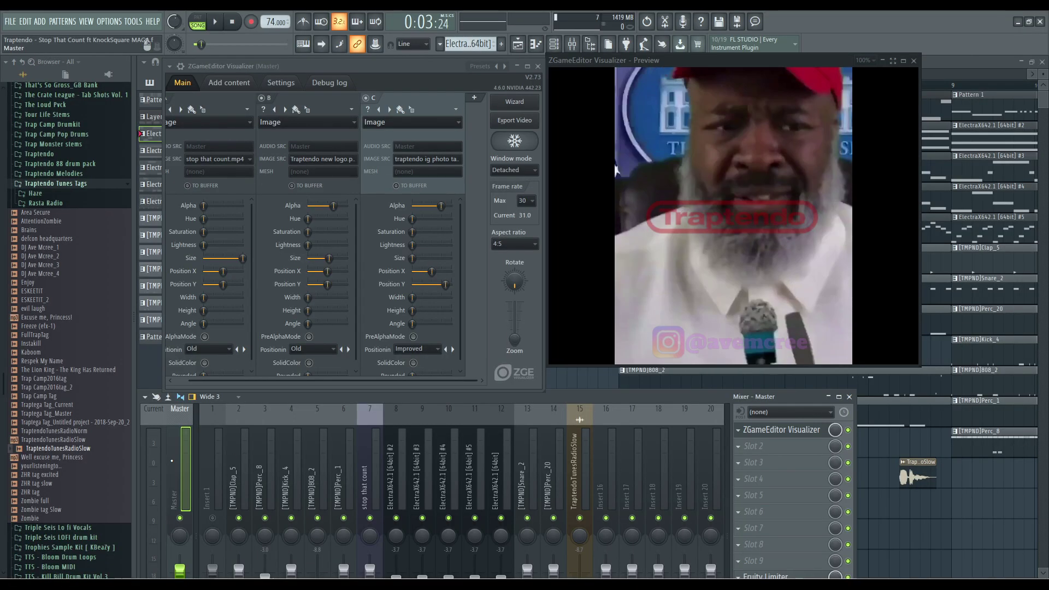
left_click(209, 467)
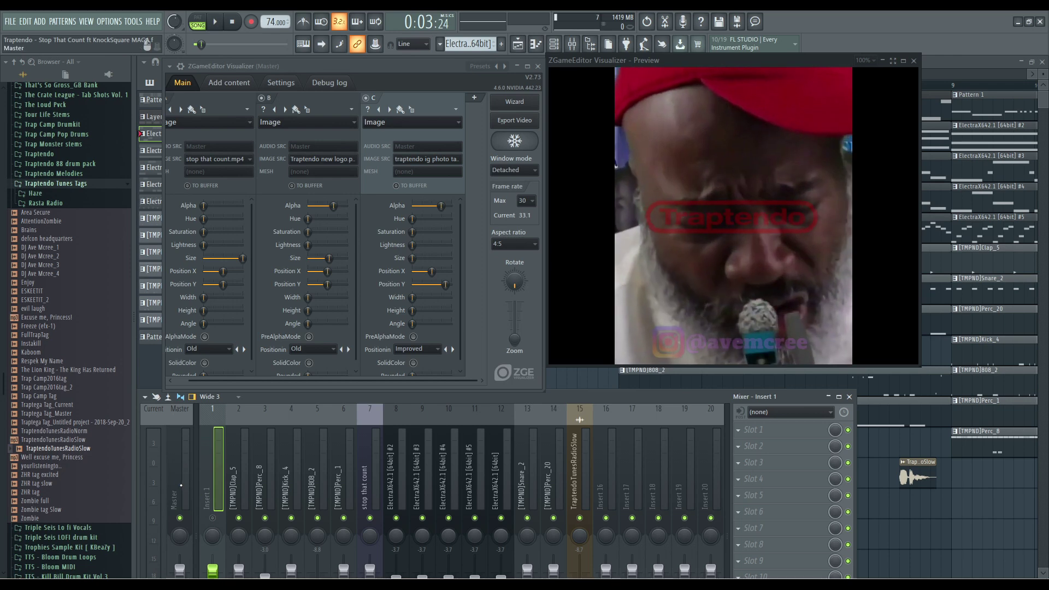
left_click(179, 484)
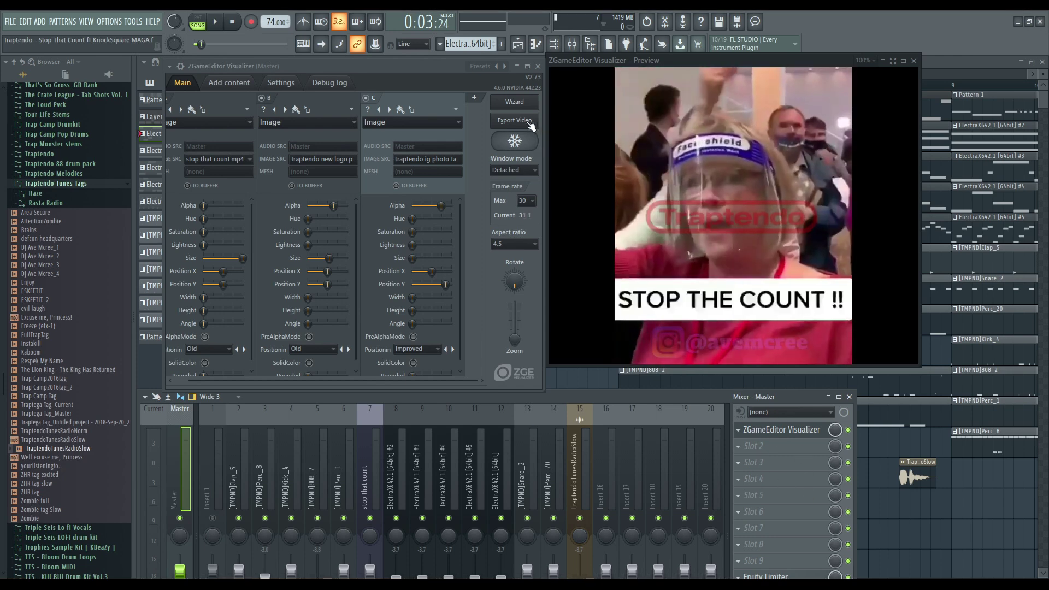
left_click(524, 120)
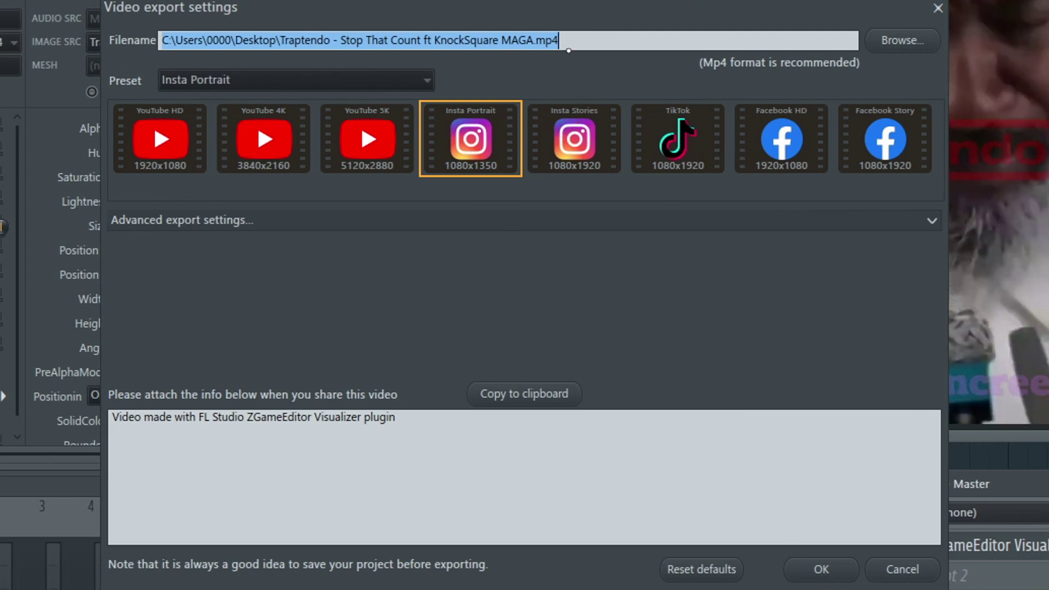
- Accept the Insta Portrait 1080x1350 MP4 export settings with the Desktop file name
left_click(541, 39)
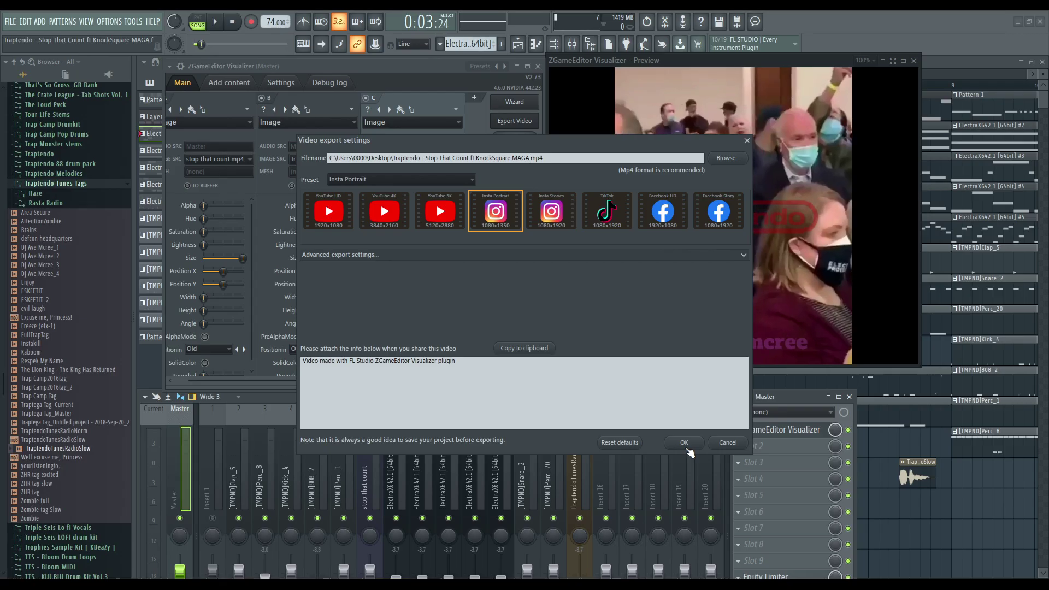
left_click(799, 573)
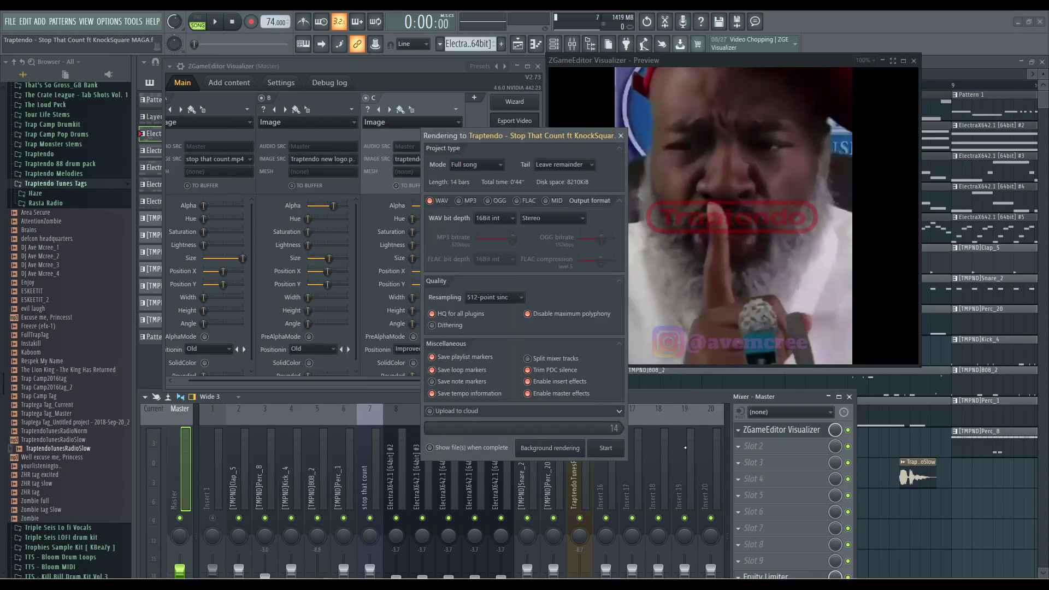